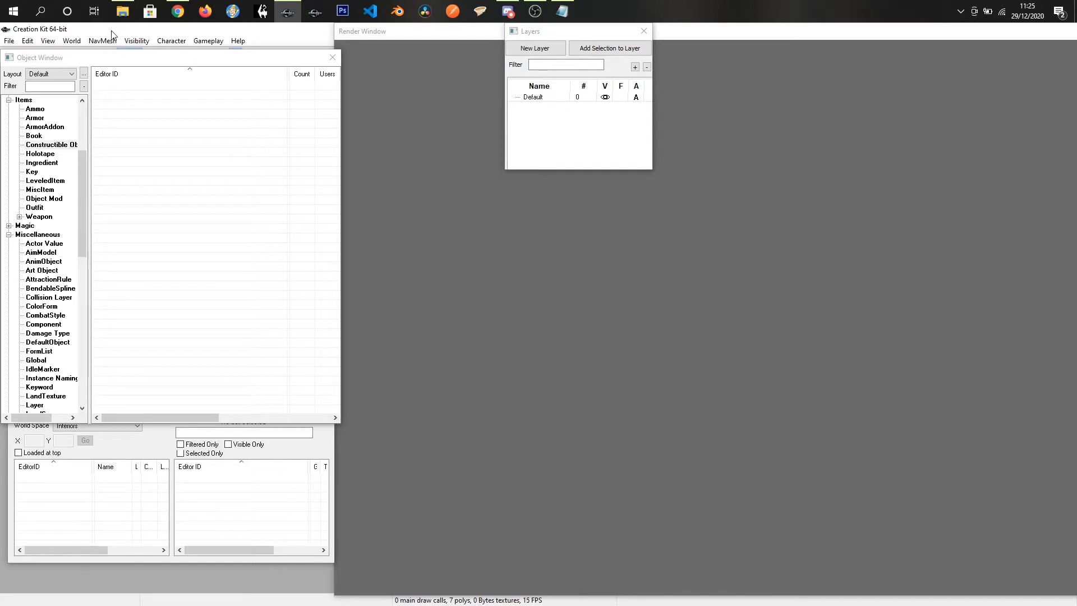
Open the File menu in the empty Creation Kit workspace
{"action": "left_click", "coordinate": [9, 43]}
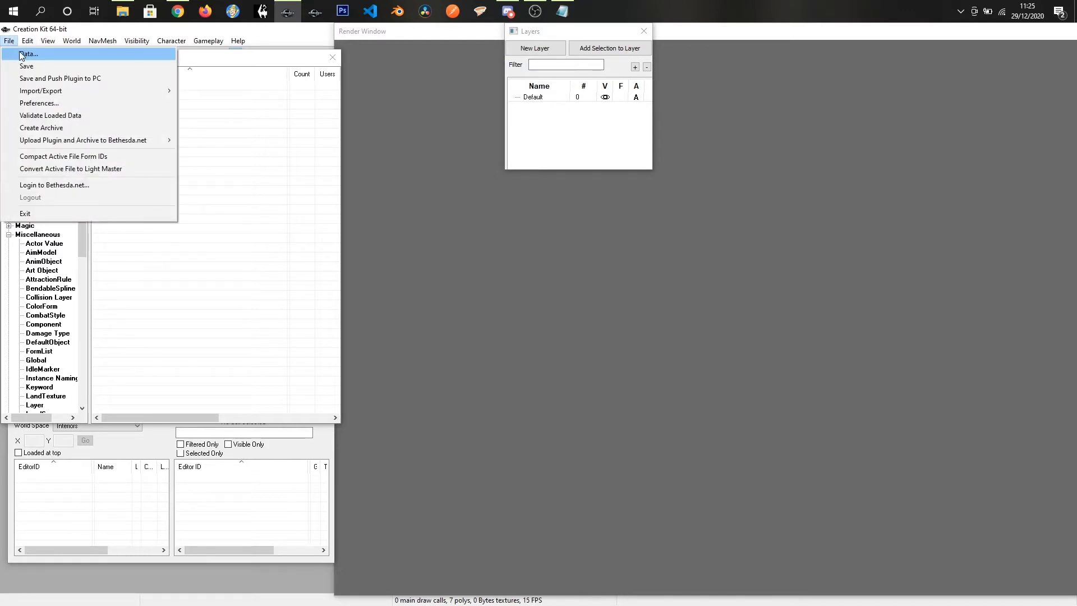
Load Fallout4.esm with FliteskasCoolMod.esp set as the active plugin
{"action": "left_click", "coordinate": [21, 53]}
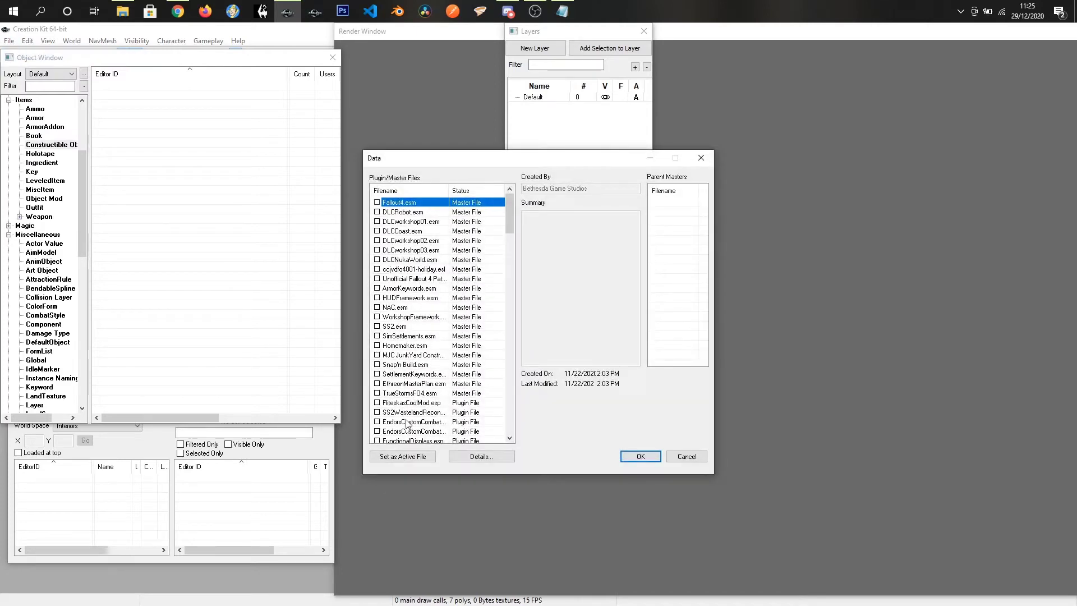
{"action": "left_click", "coordinate": [376, 403]}
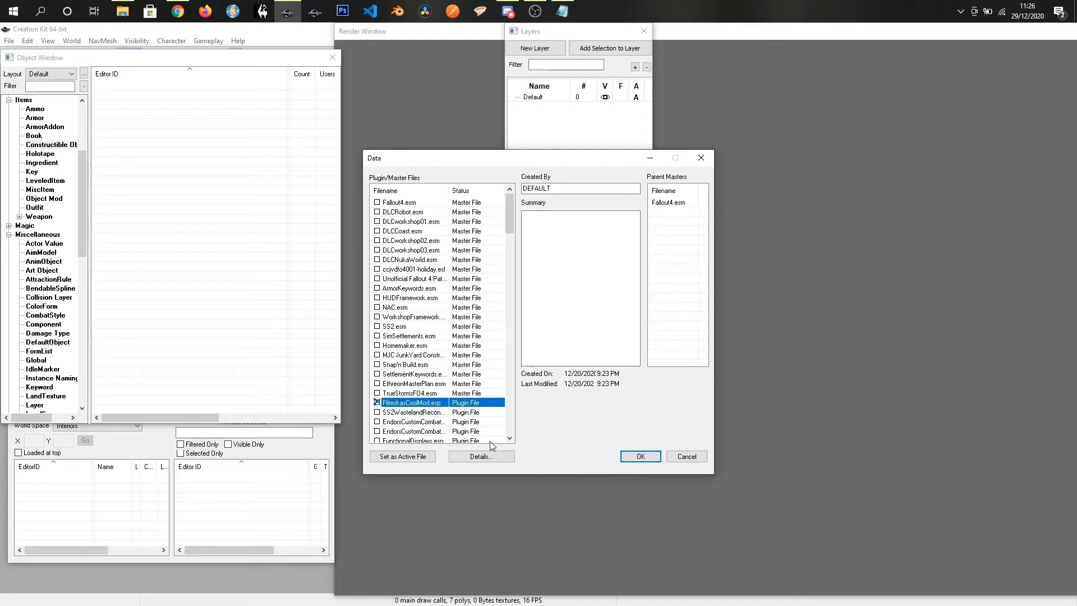
{"action": "left_click", "coordinate": [394, 459]}
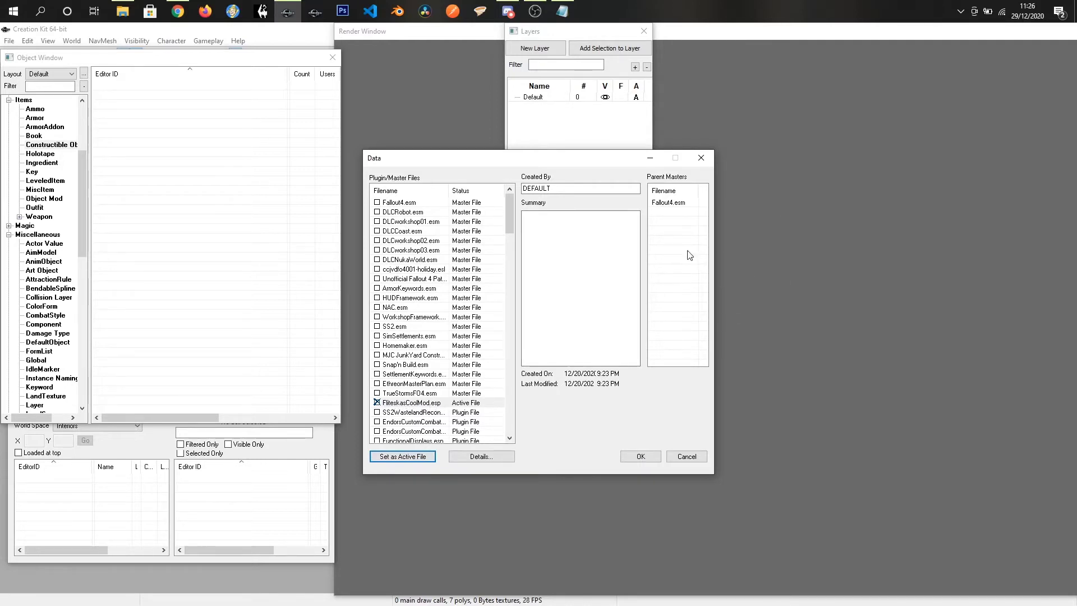
{"action": "left_click", "coordinate": [629, 457]}
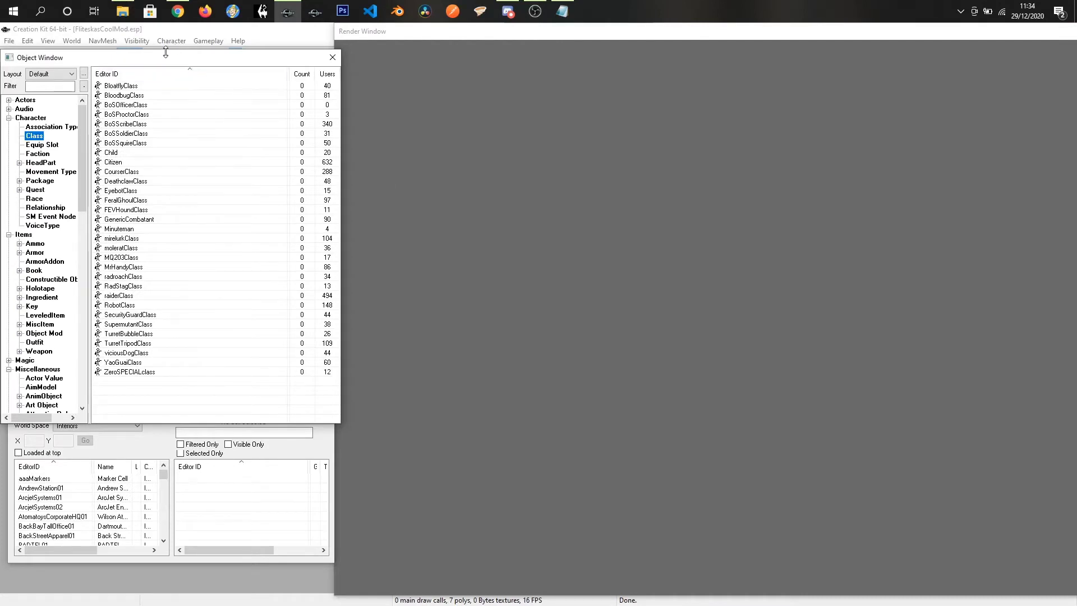
Show the WorldObjects > Static category in the Object Window and select the filter text for replacing
{"action": "left_click", "coordinate": [154, 31]}
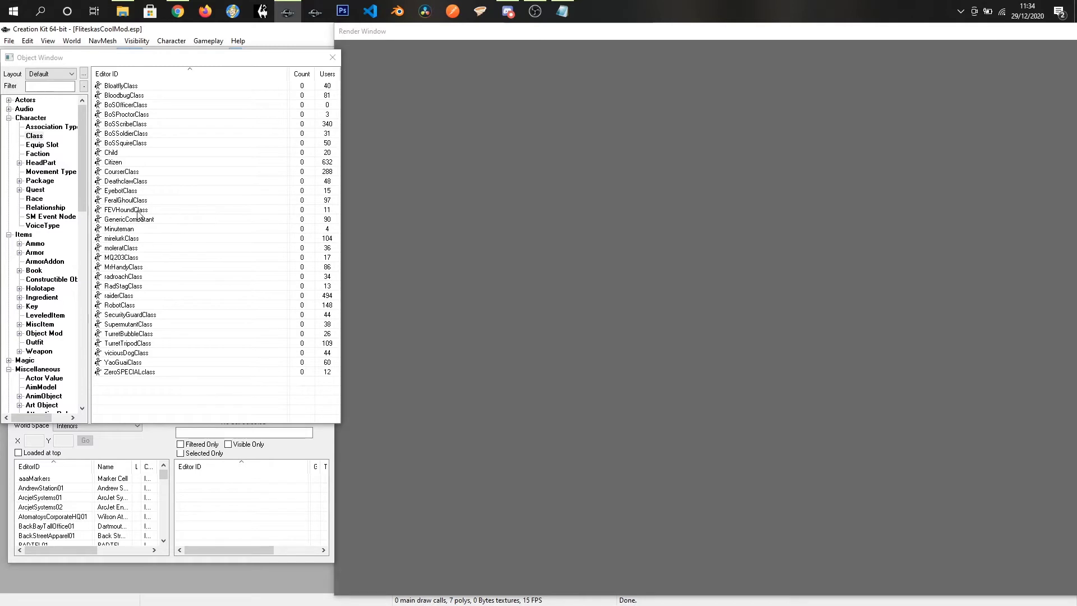
{"action": "left_click_drag", "start_coordinate": [83, 183], "coordinate": [82, 378]}
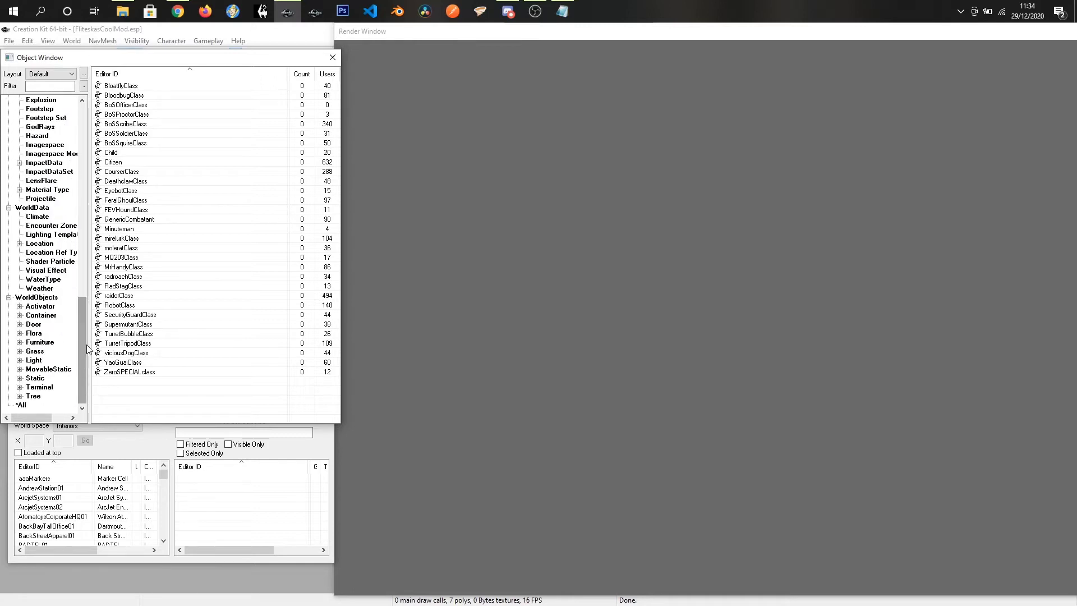
{"action": "left_click", "coordinate": [41, 87]}
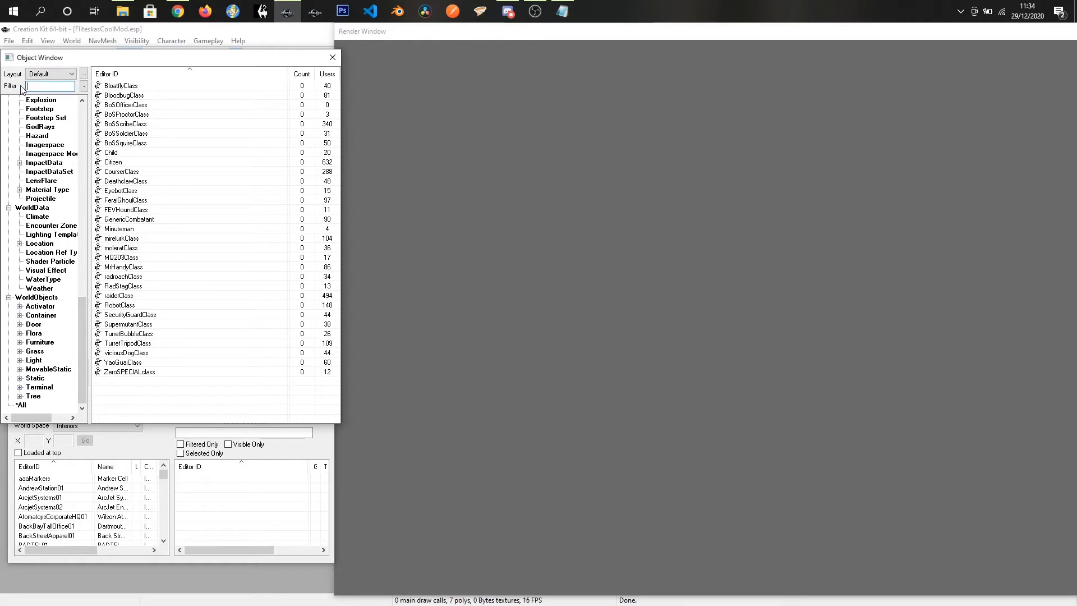
{"action": "type", "text": "dsfgdhds"}
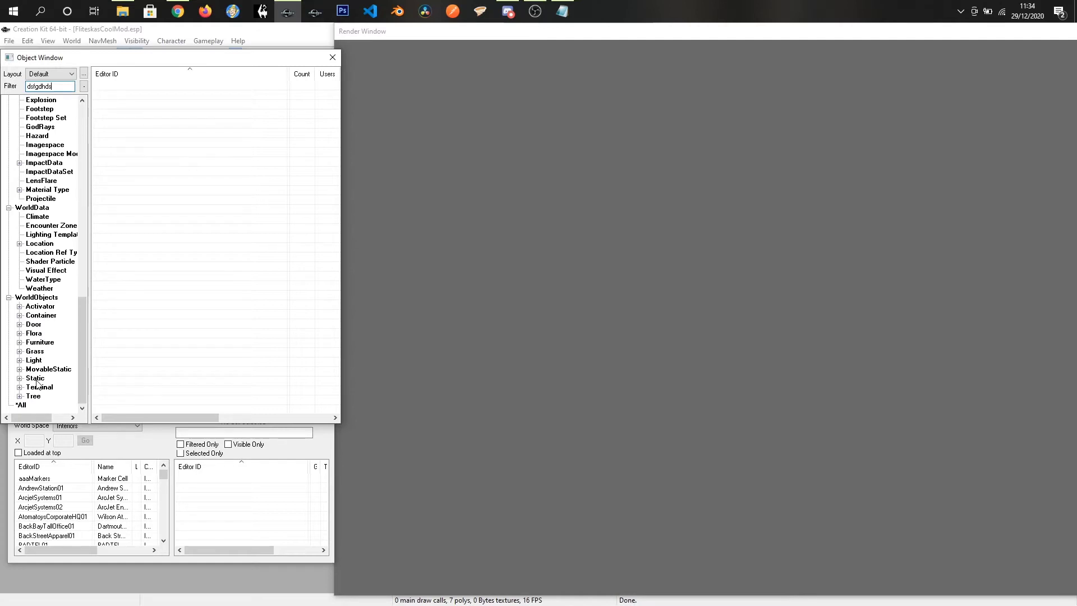
{"action": "left_click", "coordinate": [36, 379]}
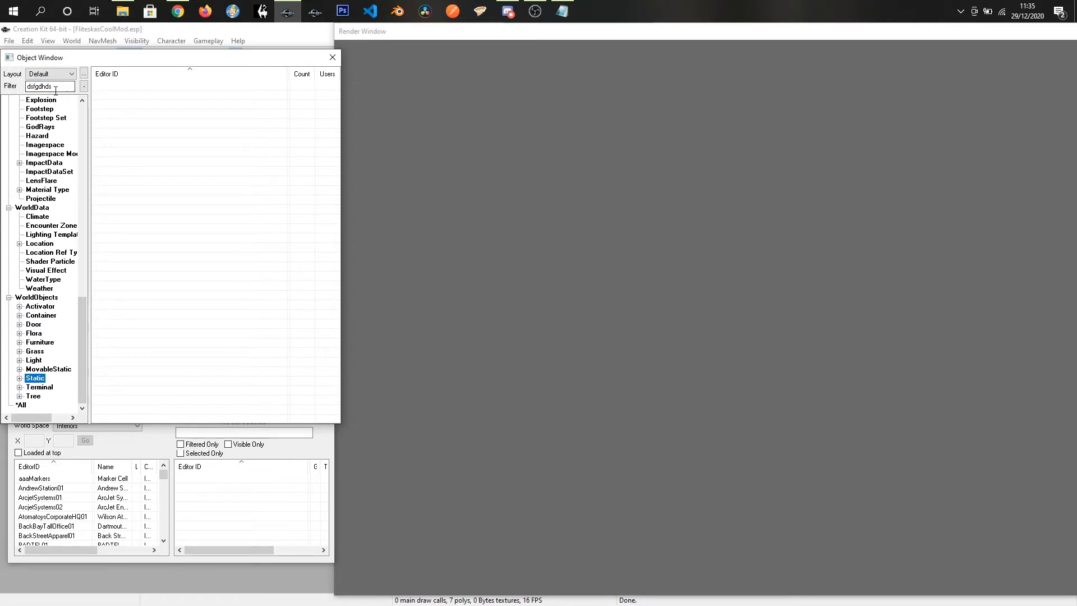
{"action": "double_click", "coordinate": [61, 87]}
Filter the static objects by 'table' and look through the matching records
{"action": "type", "text": "table"}
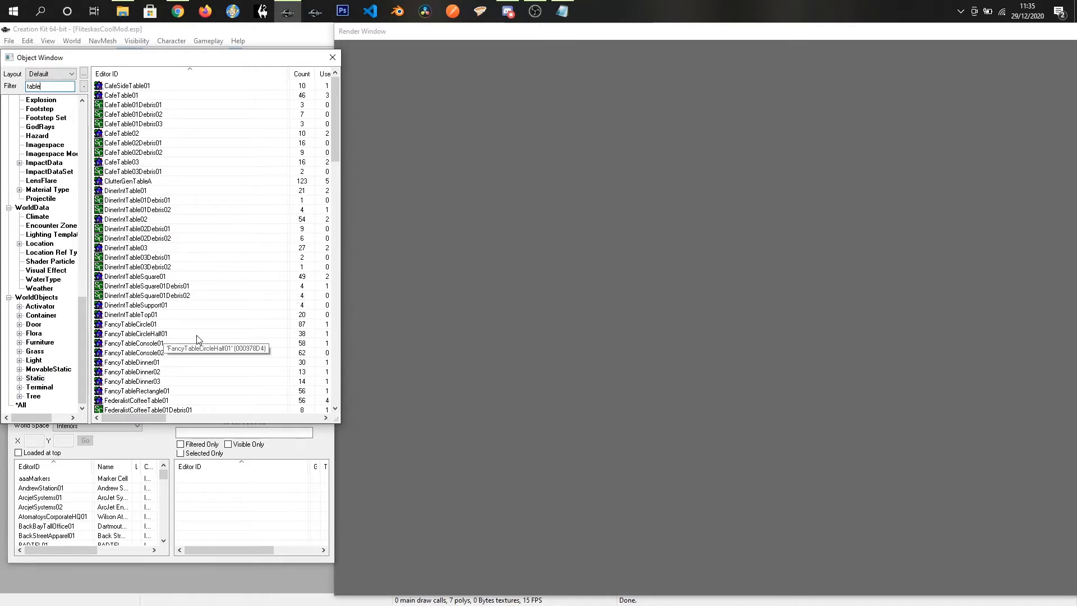
{"action": "scroll", "coordinate": [186, 361], "scroll_direction": "down", "scroll_amount": 6}
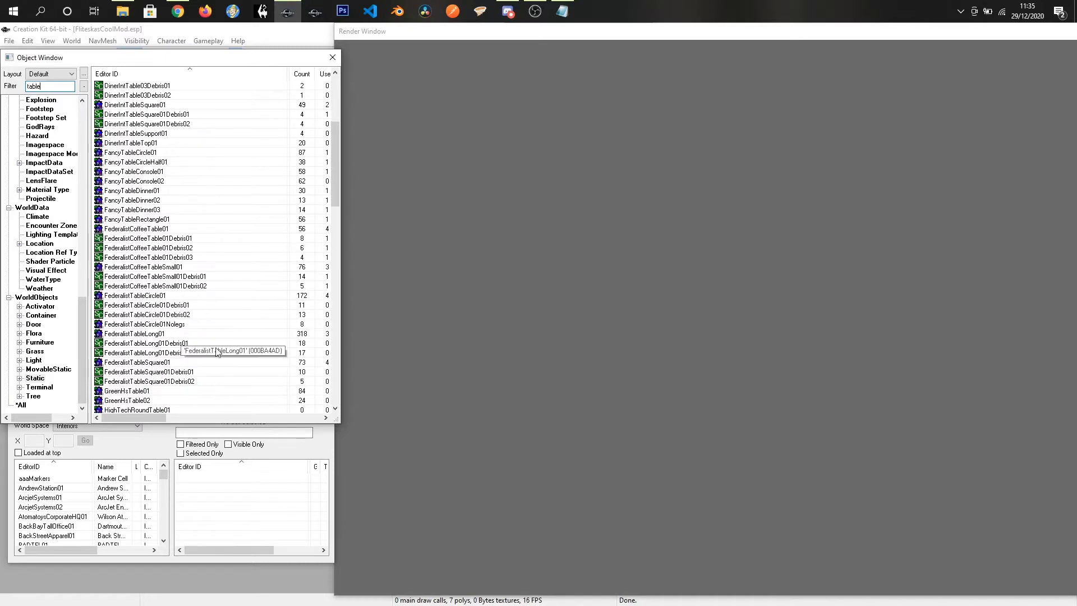
{"action": "scroll", "coordinate": [166, 284], "scroll_direction": "up", "scroll_amount": 1}
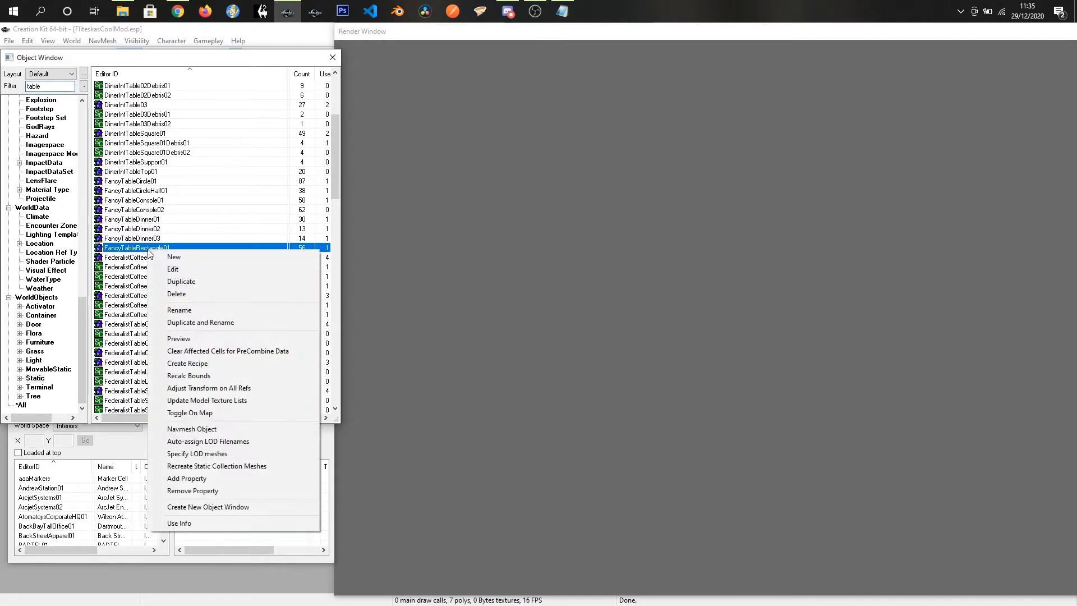
Preview the FancyTableRectangle01 model, rotating it before closing the preview
{"action": "right_click", "coordinate": [149, 250]}
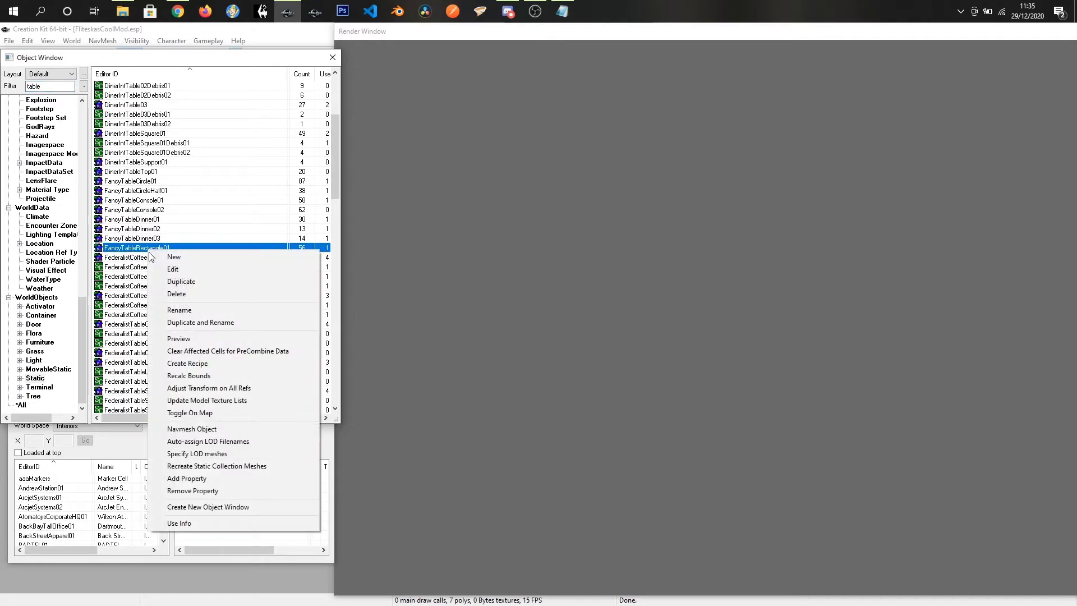
{"action": "left_click", "coordinate": [178, 339]}
{"action": "left_click_drag", "start_coordinate": [408, 288], "coordinate": [547, 223]}
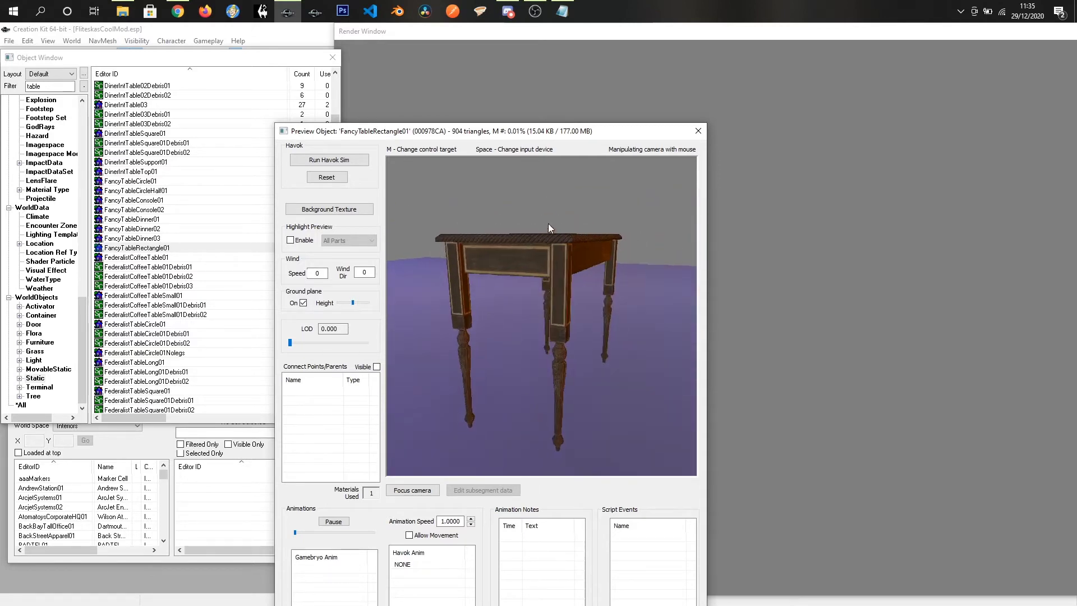
{"action": "left_click", "coordinate": [697, 132]}
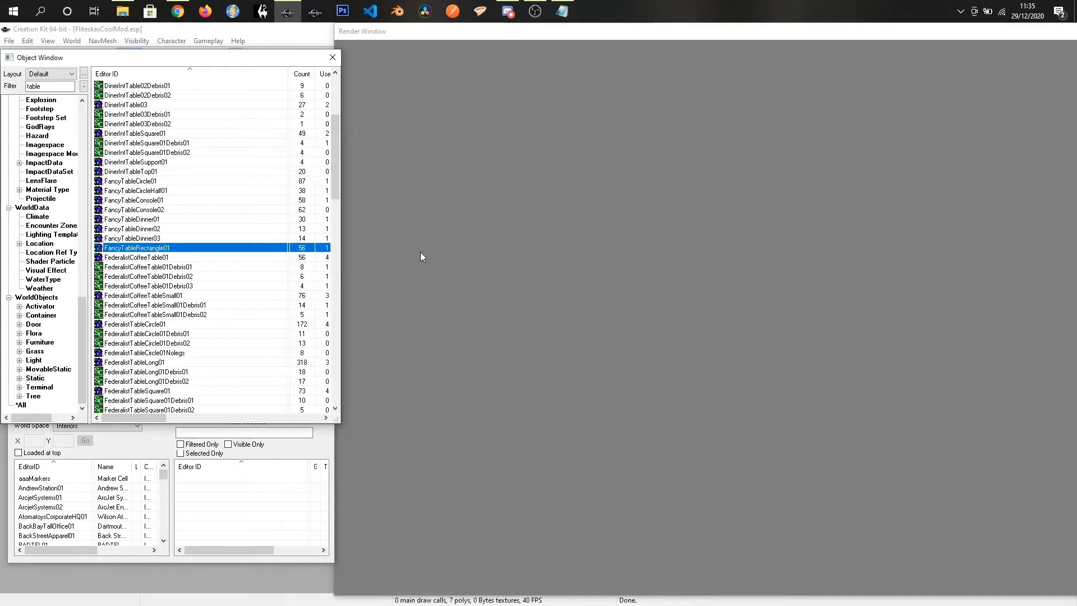
{"action": "right_click", "coordinate": [131, 250]}
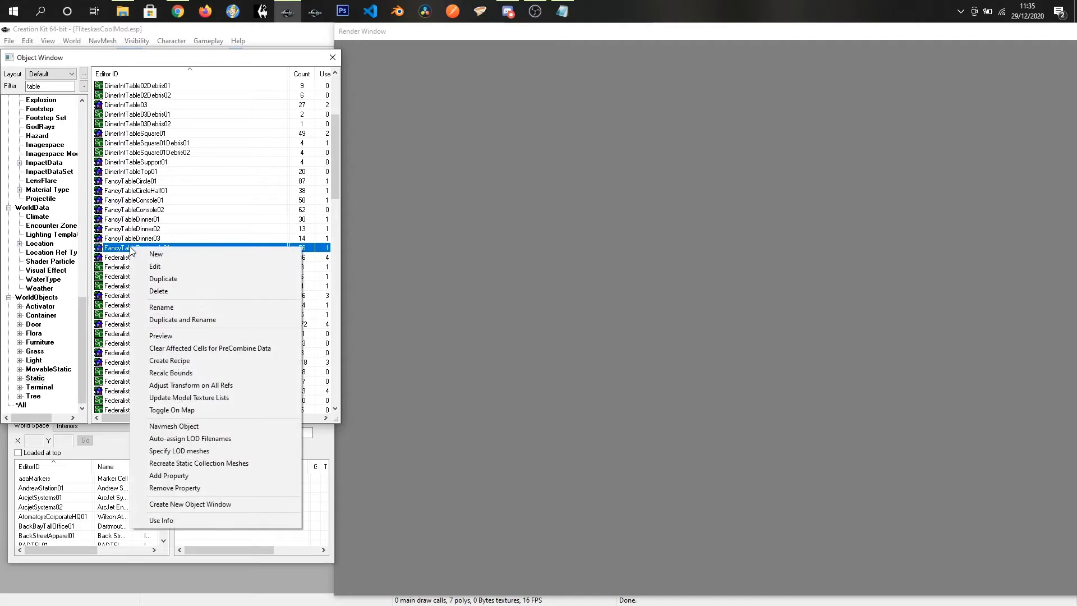
Duplicate FancyTableRectangle01 and edit the copy's ID to FCM_FancyTableRectangle01
{"action": "left_click", "coordinate": [161, 280]}
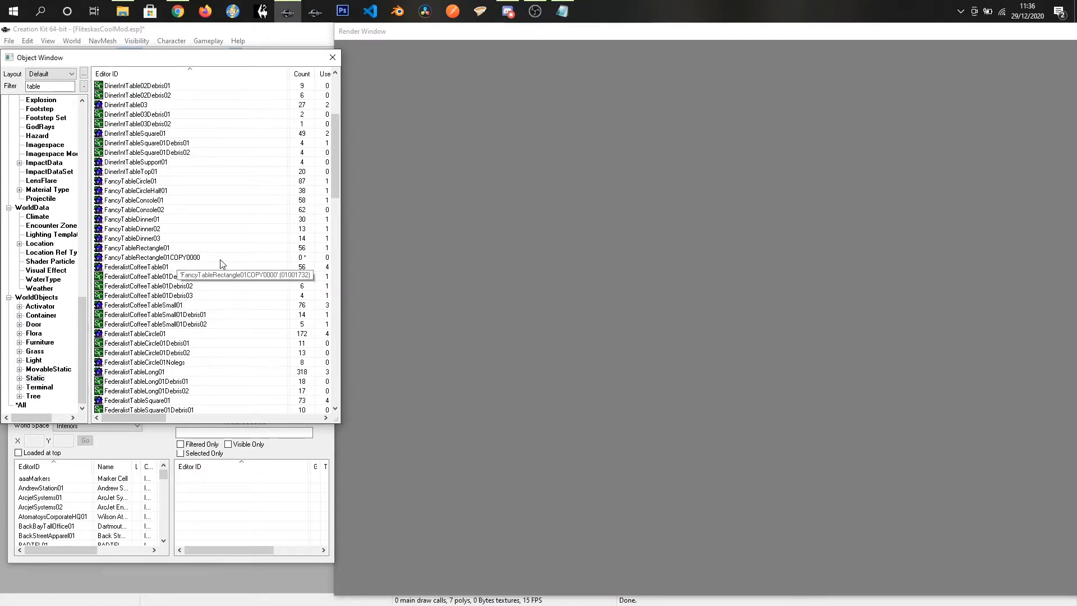
{"action": "left_click", "coordinate": [165, 258]}
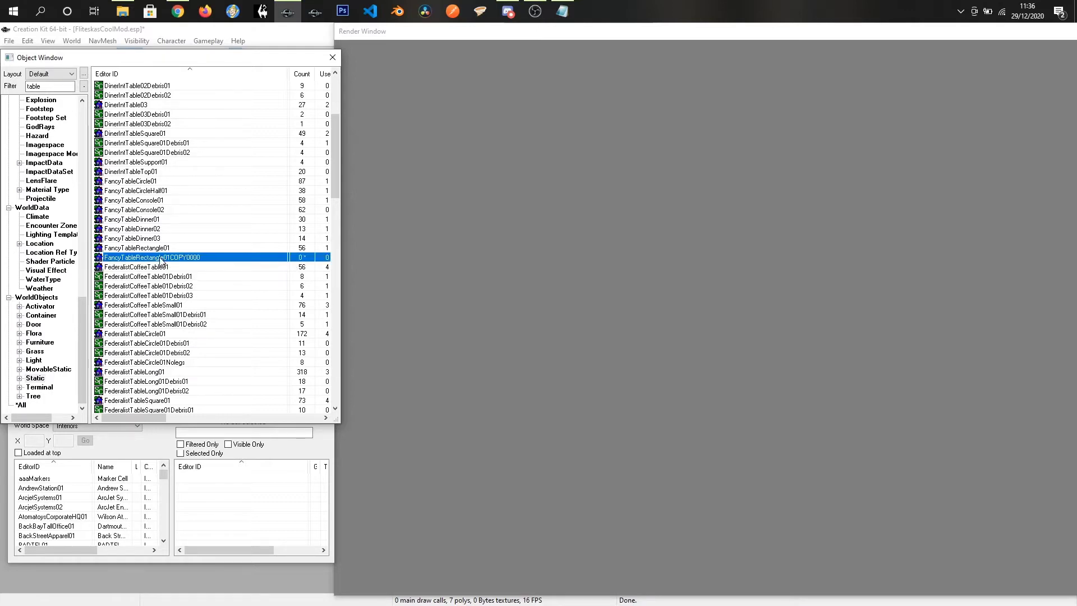
{"action": "left_click", "coordinate": [161, 258]}
{"action": "left_click_drag", "start_coordinate": [171, 258], "coordinate": [212, 262]}
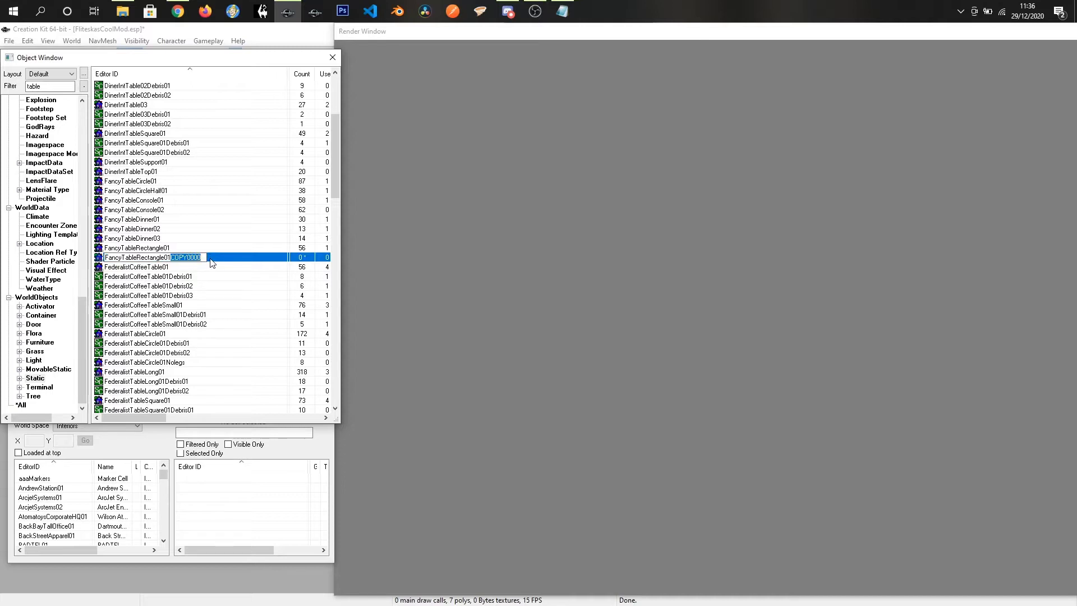
{"action": "key", "text": "BackSpace"}
{"action": "type", "text": "F"}
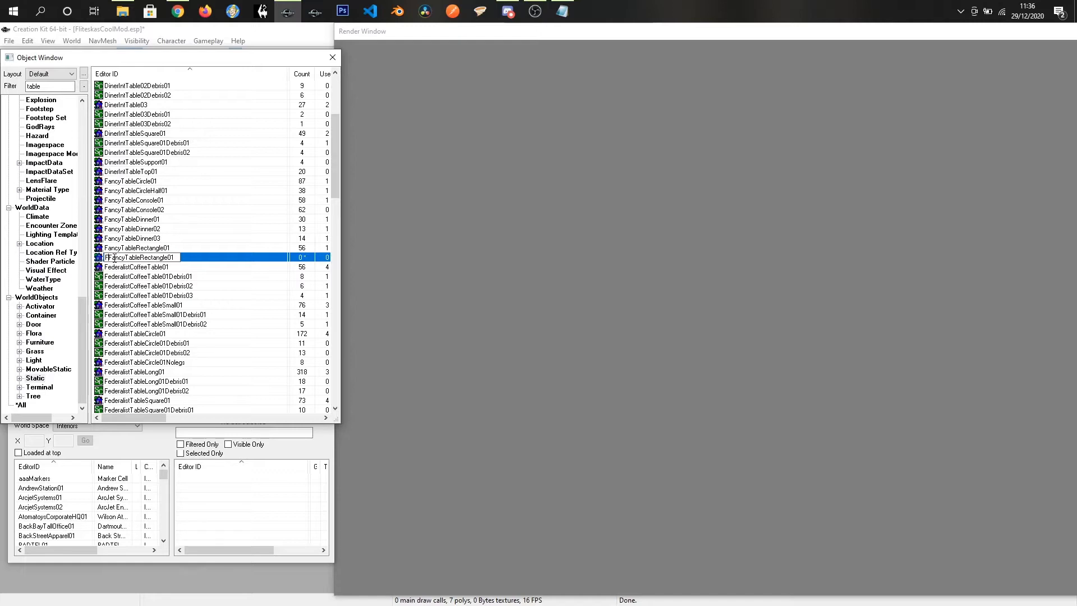
{"action": "type", "text": "CM_"}
{"action": "key", "text": "Return"}
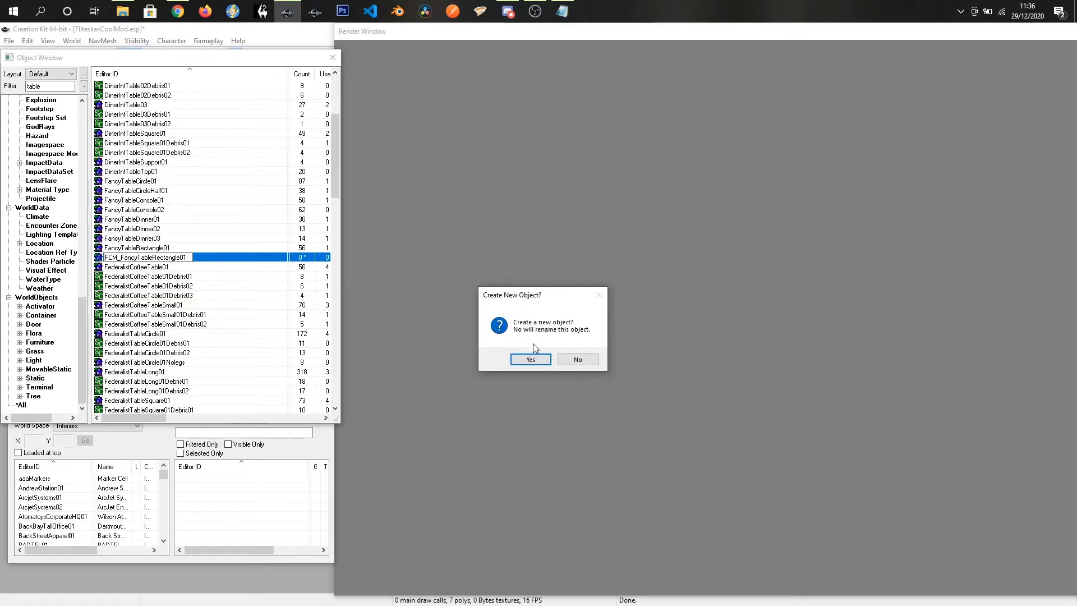
Confirm renaming the copy rather than creating a new object
{"action": "left_click", "coordinate": [577, 361]}
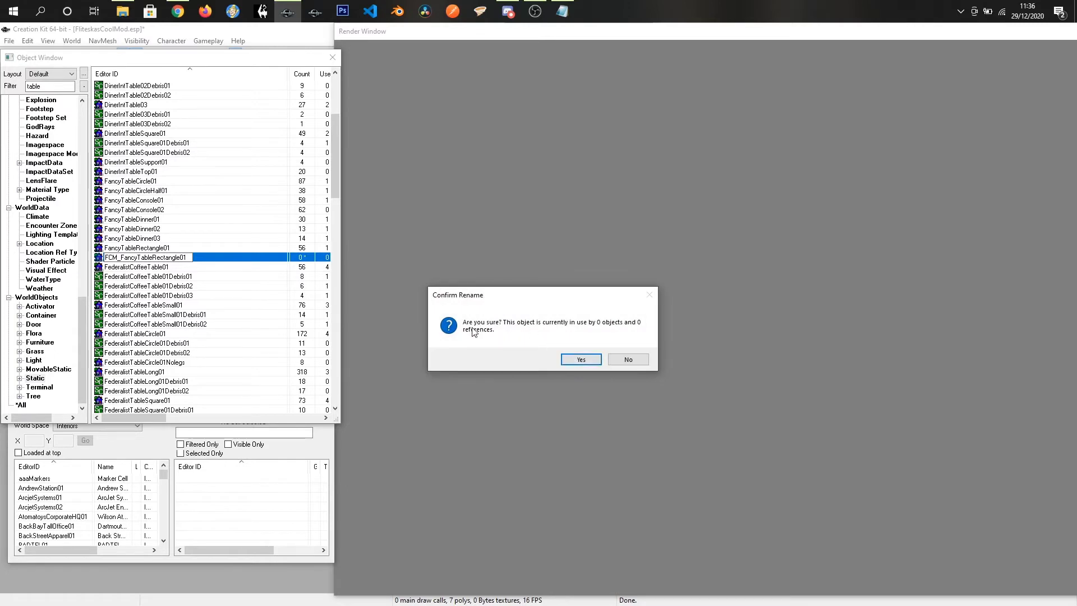
{"action": "left_click", "coordinate": [581, 359]}
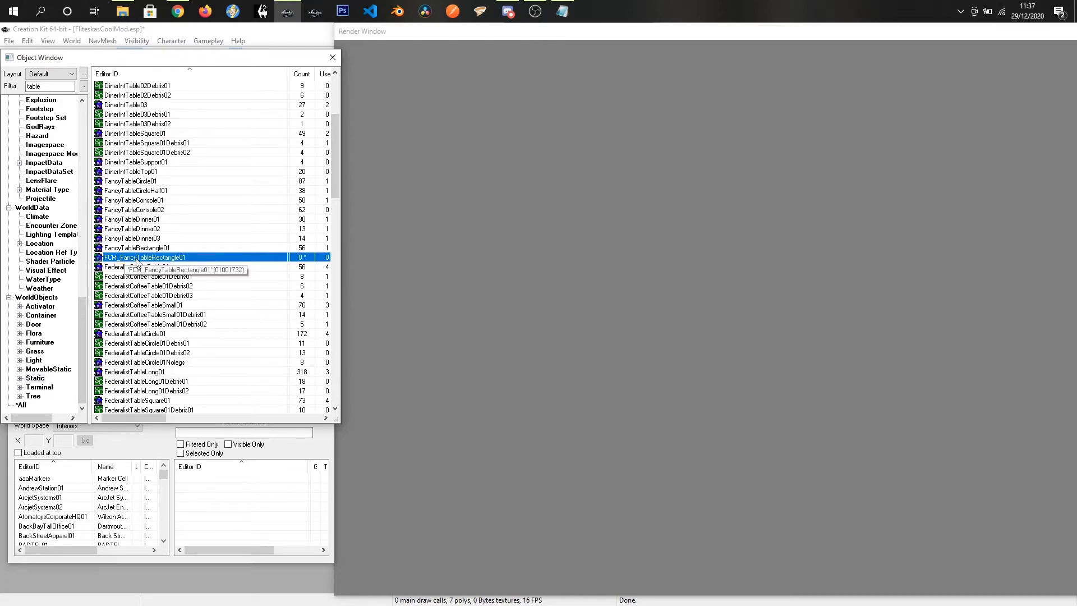
{"action": "scroll", "coordinate": [83, 295], "scroll_direction": "up", "scroll_amount": 5}
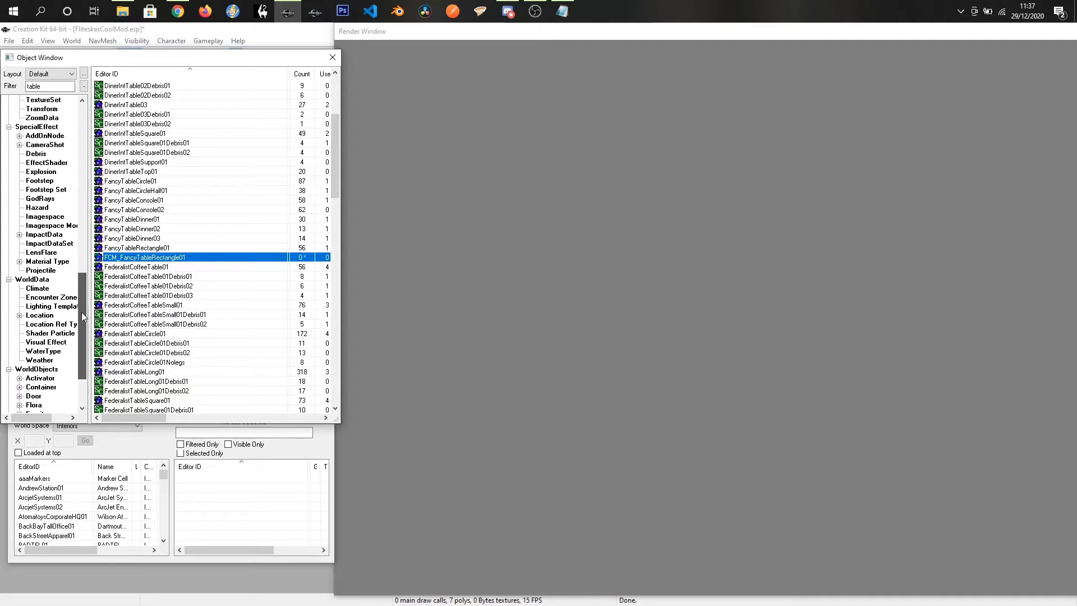
{"action": "left_click_drag", "start_coordinate": [83, 295], "coordinate": [79, 136]}
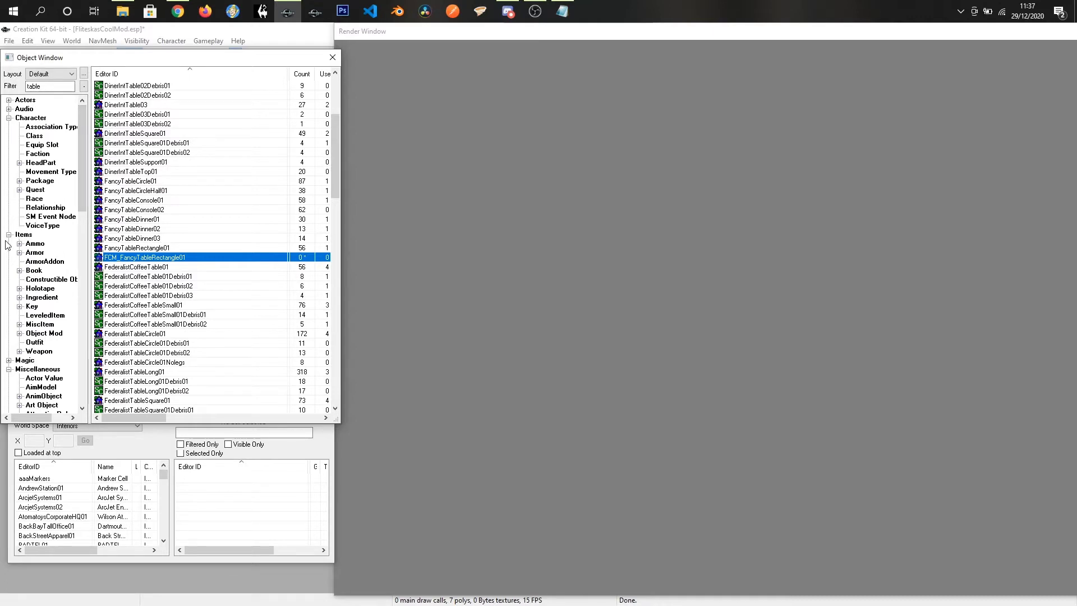
Filter the Object Window by 'FCM'
{"action": "left_click_drag", "start_coordinate": [81, 201], "coordinate": [83, 208]}
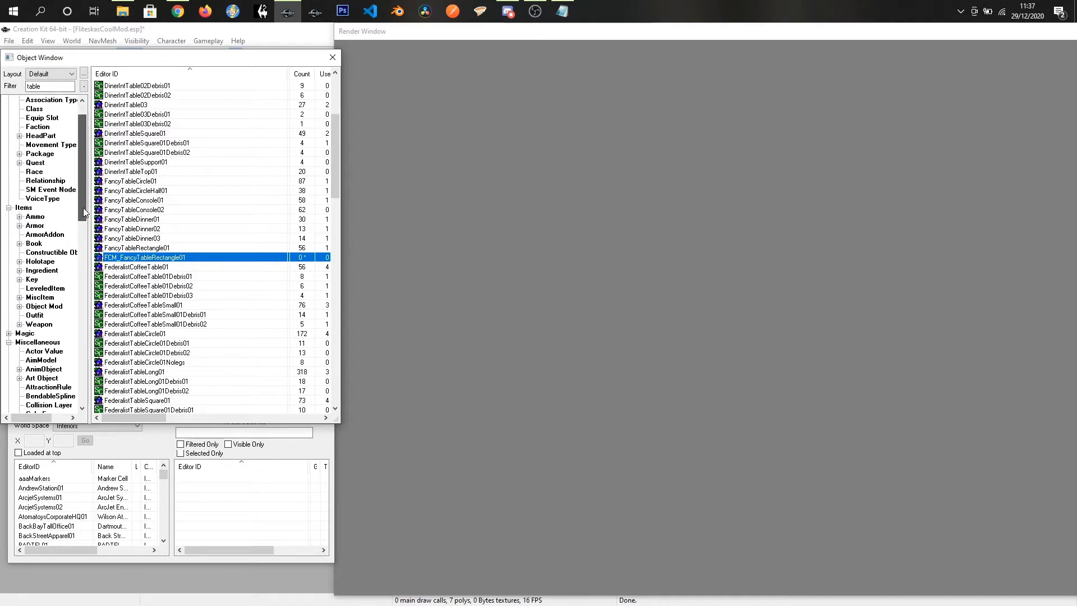
{"action": "left_click_drag", "start_coordinate": [90, 267], "coordinate": [114, 266]}
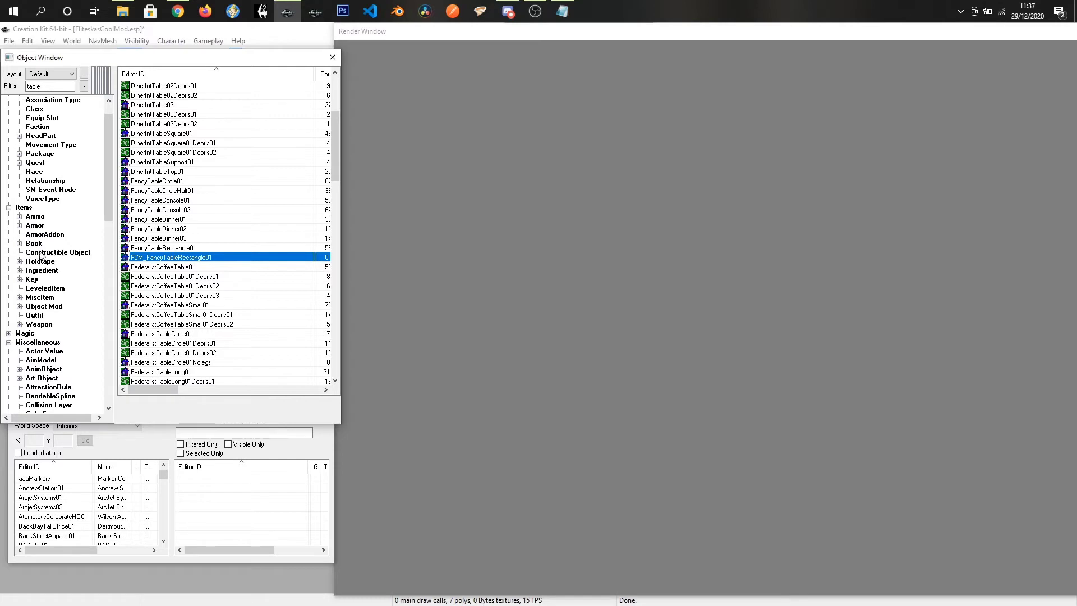
{"action": "double_click", "coordinate": [42, 86]}
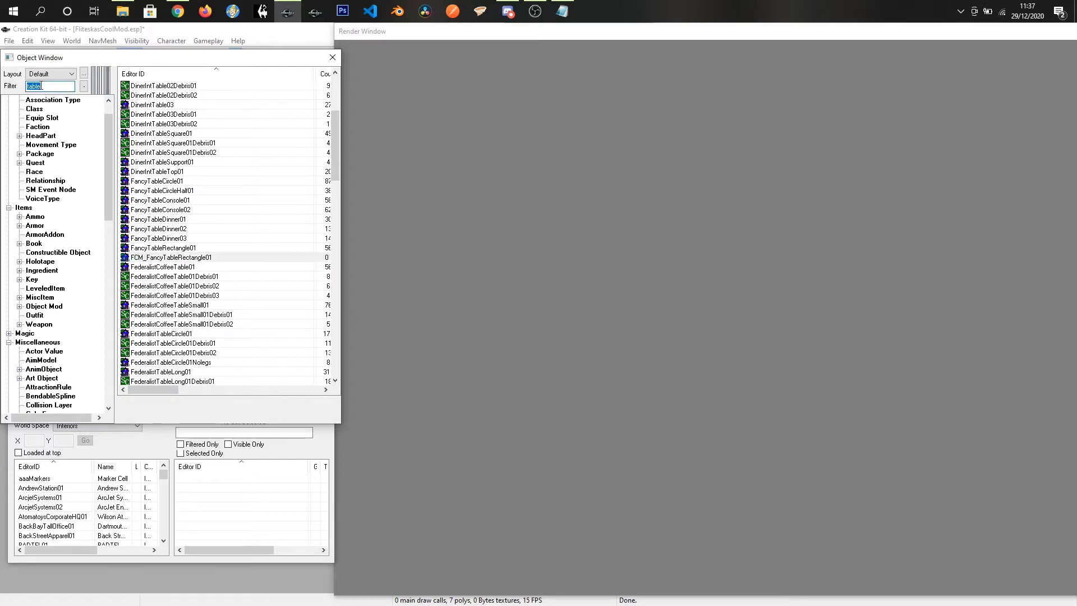
{"action": "type", "text": "FCM"}
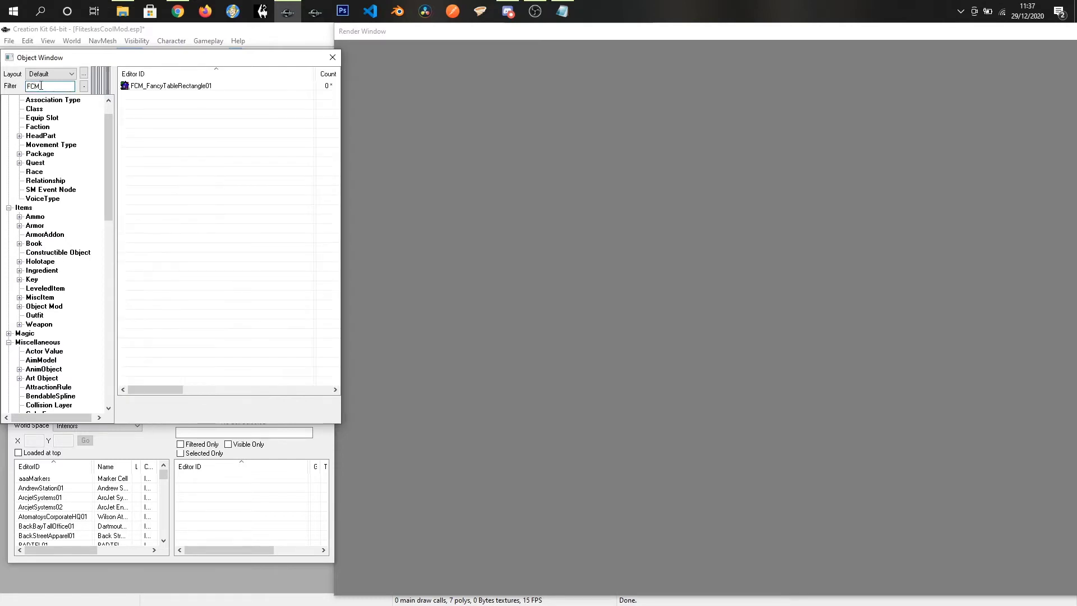
List Constructible Object records matching 'table' and select workshop_co_FancyTableRectangle01
{"action": "left_click", "coordinate": [56, 254]}
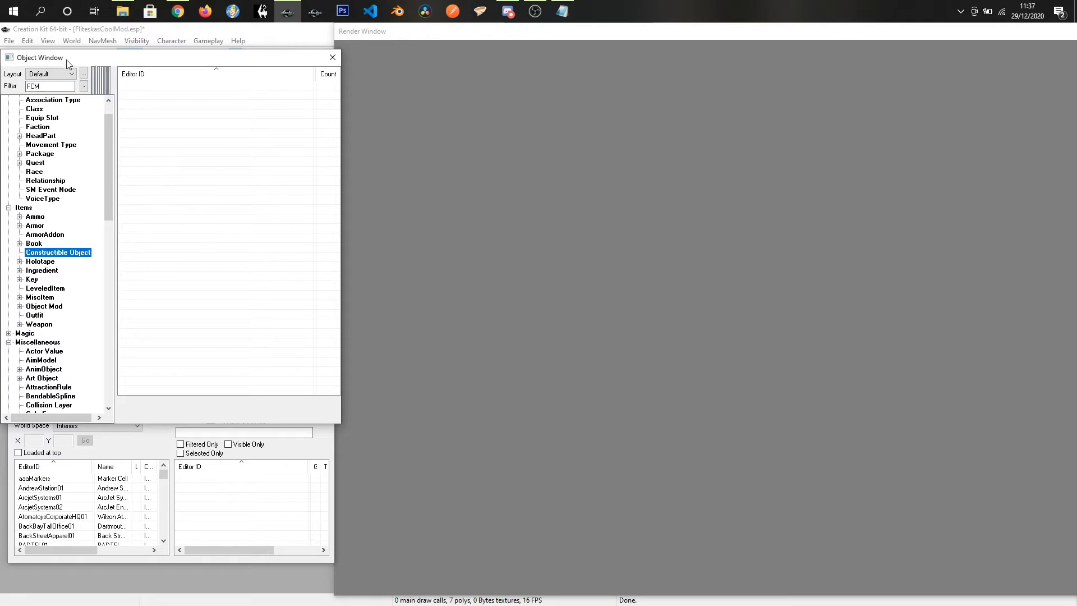
{"action": "double_click", "coordinate": [50, 86]}
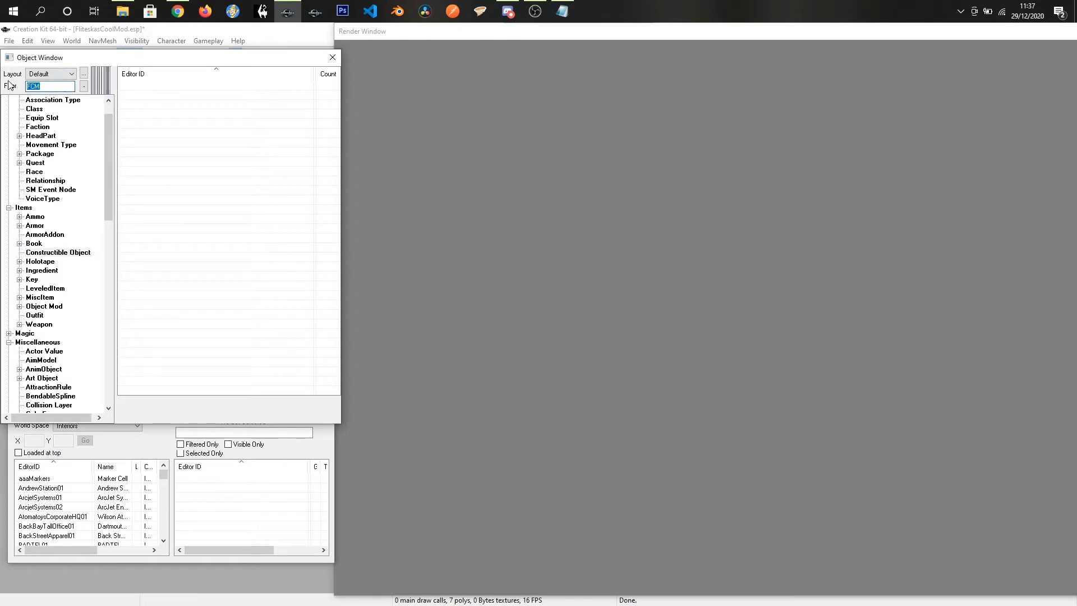
{"action": "type", "text": "table"}
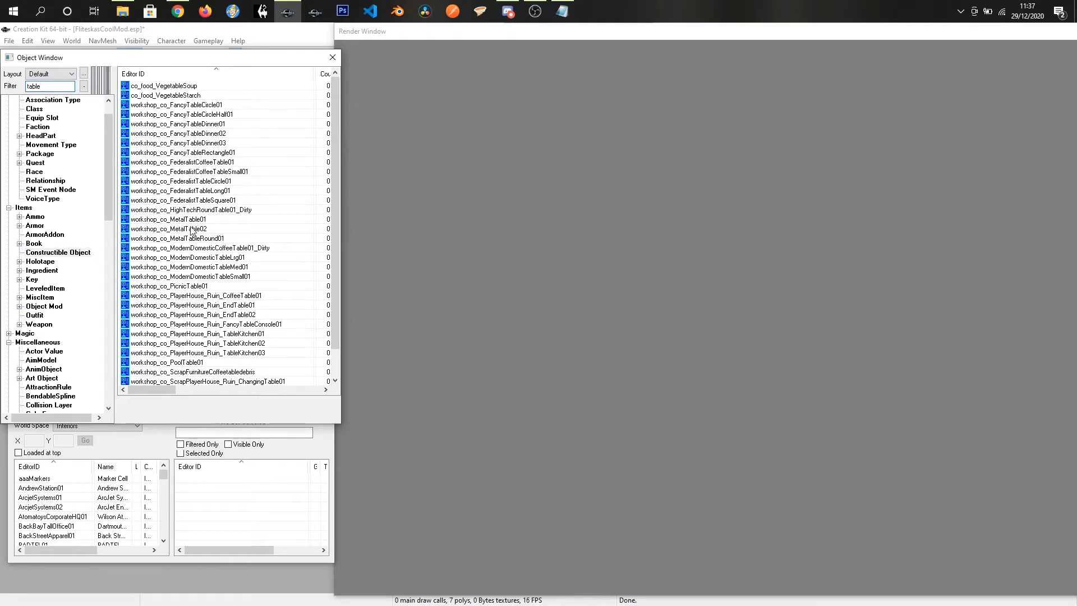
{"action": "left_click", "coordinate": [191, 155]}
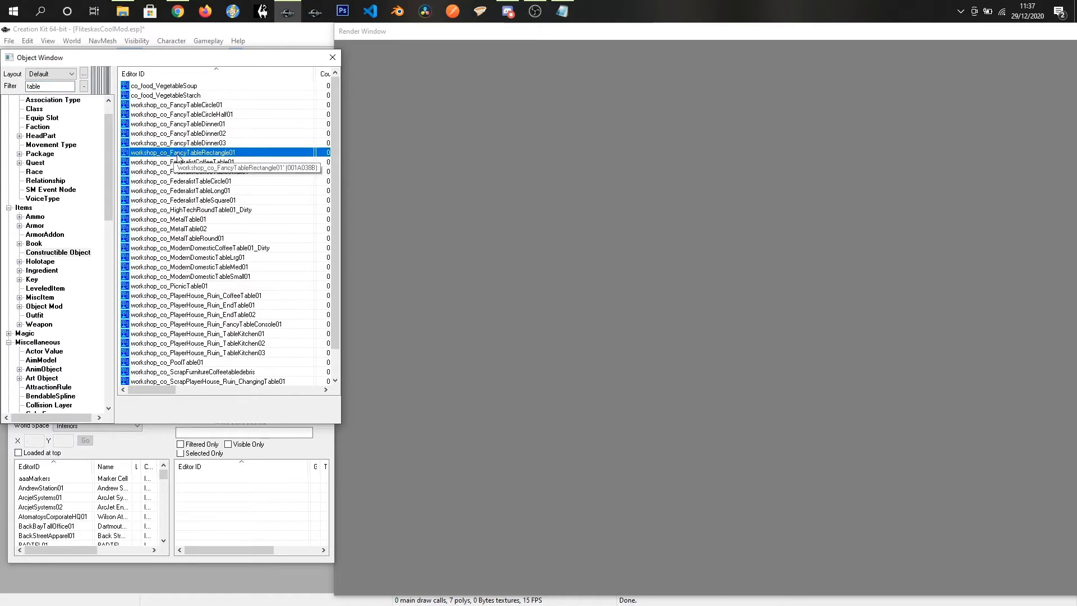
{"action": "right_click", "coordinate": [179, 157]}
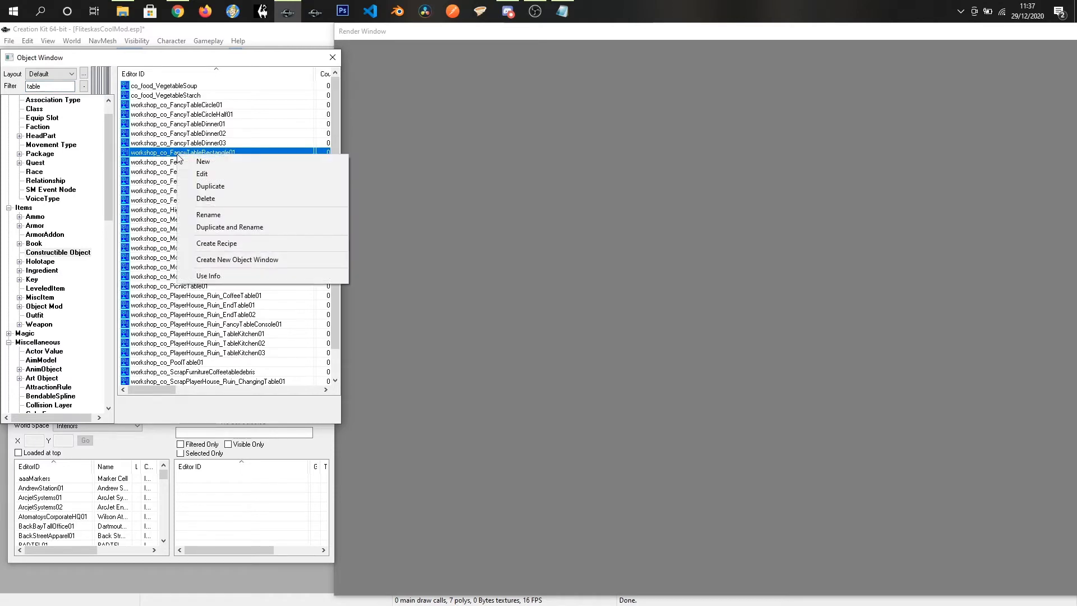
Duplicate the recipe and edit the copy's ID to FCM_co_FancyTableRectangle01
{"action": "left_click", "coordinate": [214, 186]}
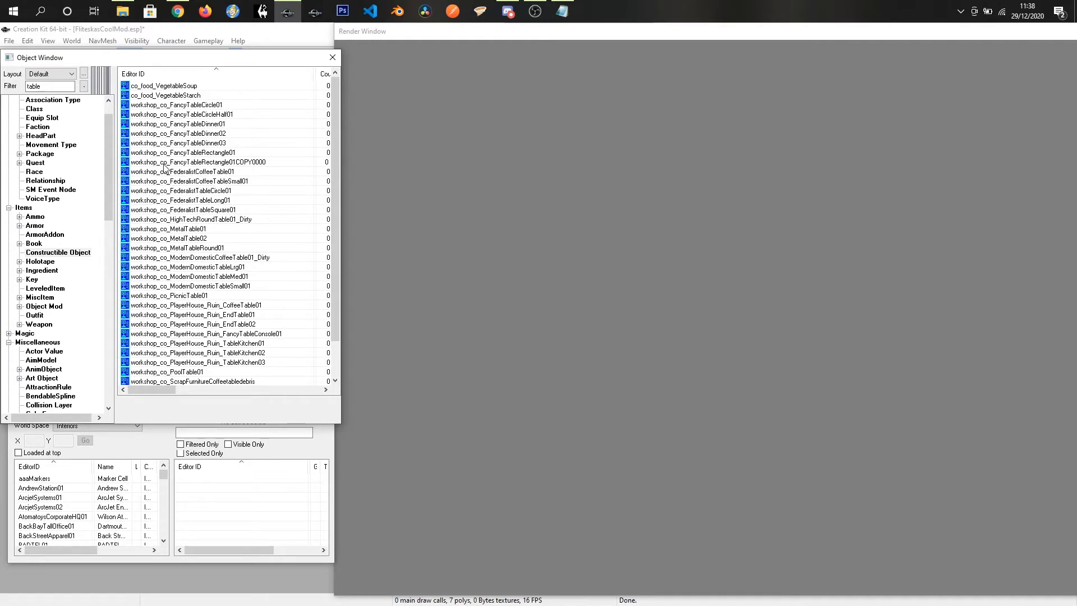
{"action": "left_click", "coordinate": [220, 163]}
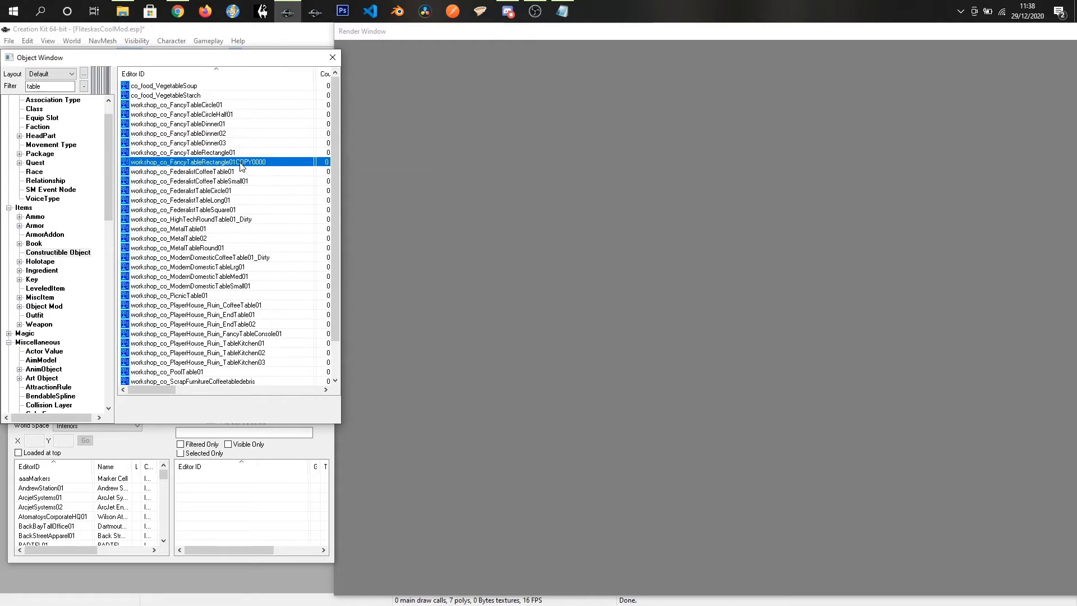
{"action": "left_click", "coordinate": [239, 165]}
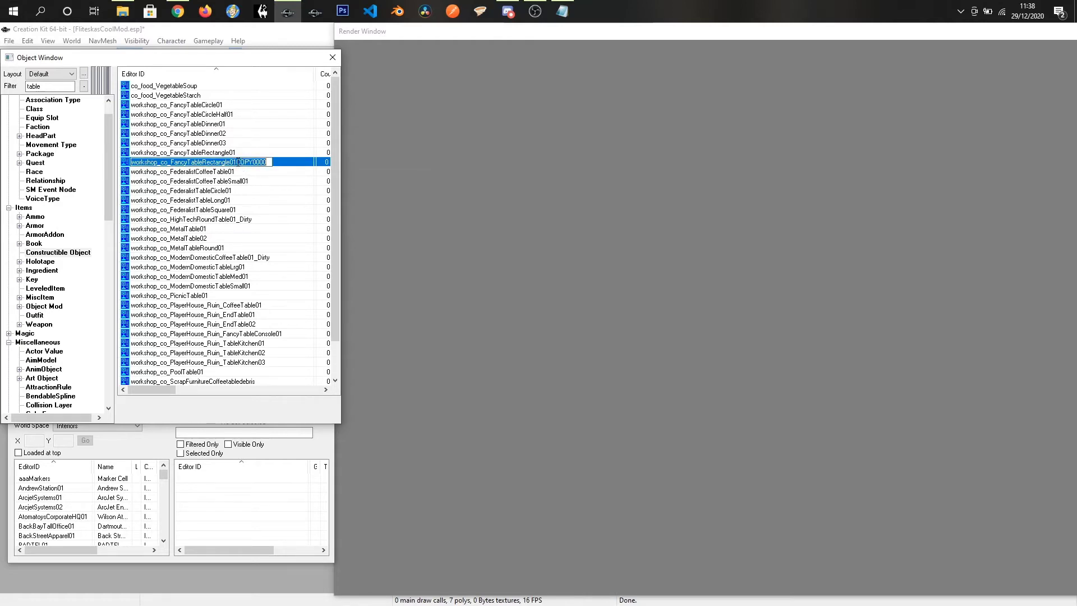
{"action": "left_click", "coordinate": [240, 163]}
{"action": "left_click_drag", "start_coordinate": [242, 162], "coordinate": [269, 170]}
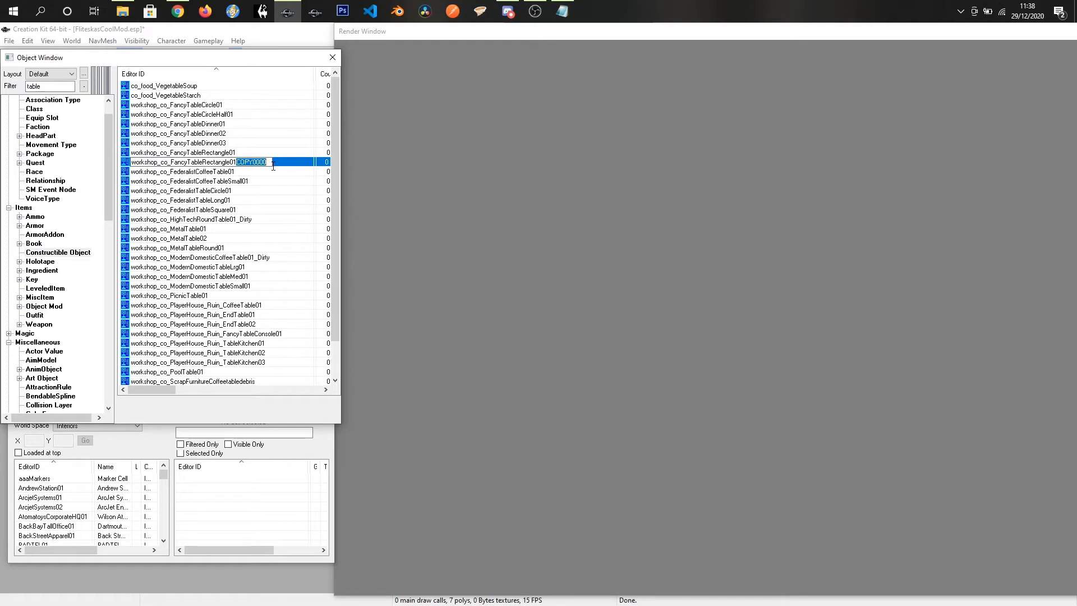
{"action": "key", "text": "Delete"}
{"action": "key", "text": "Home"}
{"action": "key", "text": "Delete"}
{"action": "key", "text": "Delete"}
{"action": "key", "text": "Delete"}
{"action": "key", "text": "Delete"}
{"action": "key", "text": "Delete"}
{"action": "key", "text": "Delete"}
{"action": "key", "text": "Delete"}
{"action": "key", "text": "Delete"}
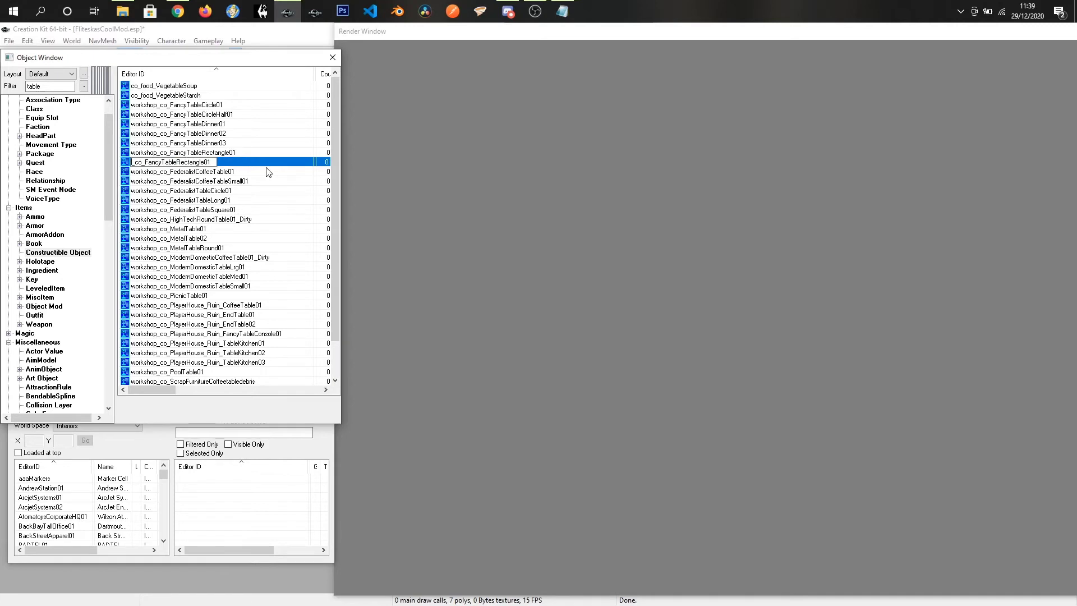
{"action": "type", "text": "FCM"}
{"action": "key", "text": "Return"}
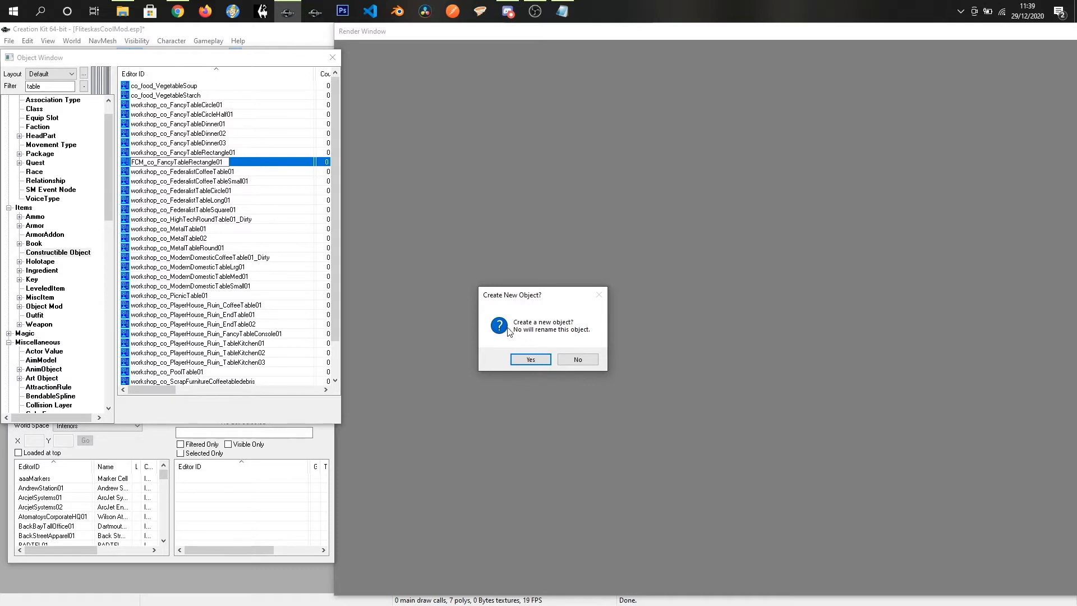
Confirm the recipe rename instead of creating another object
{"action": "left_click", "coordinate": [580, 359]}
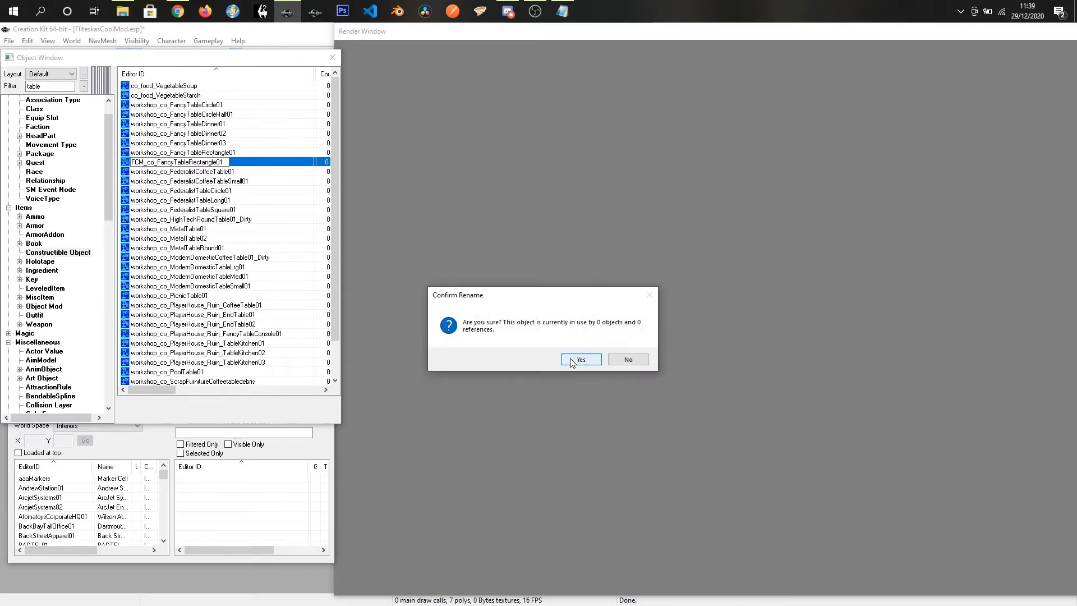
{"action": "left_click", "coordinate": [572, 360]}
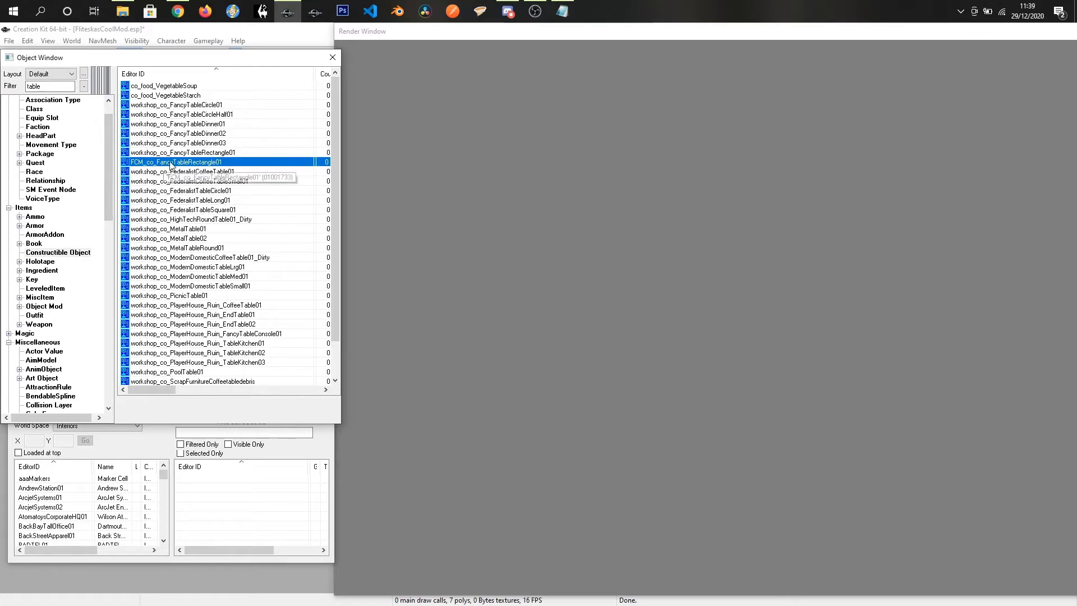
{"action": "right_click", "coordinate": [199, 165]}
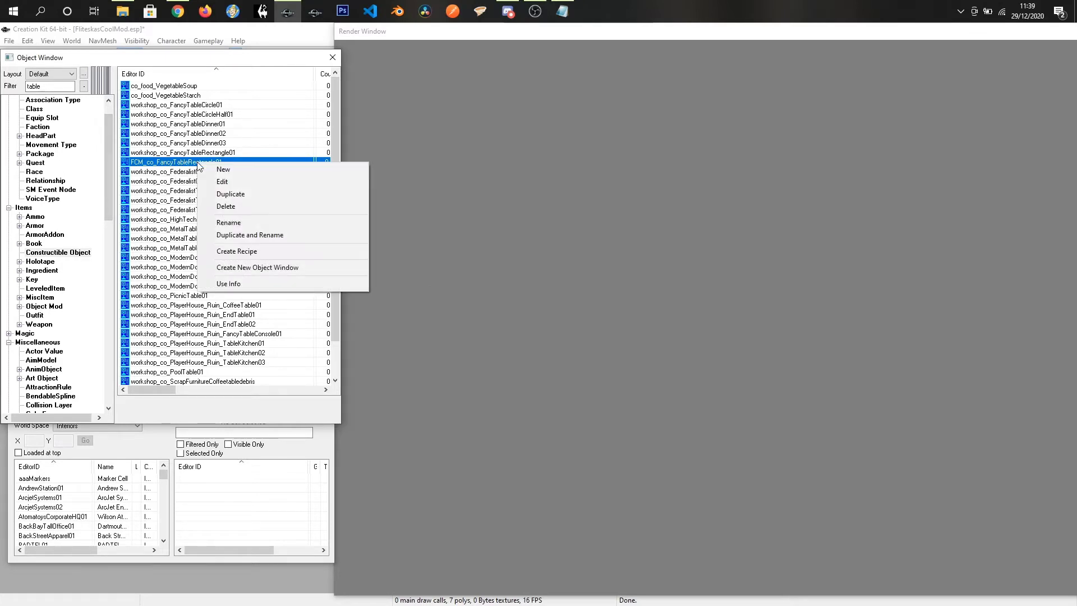
Edit FCM_co_FancyTableRectangle01, leaving its Workbench Keyword as WorkshopWorkbenchTypeFurniture
{"action": "left_click", "coordinate": [222, 182]}
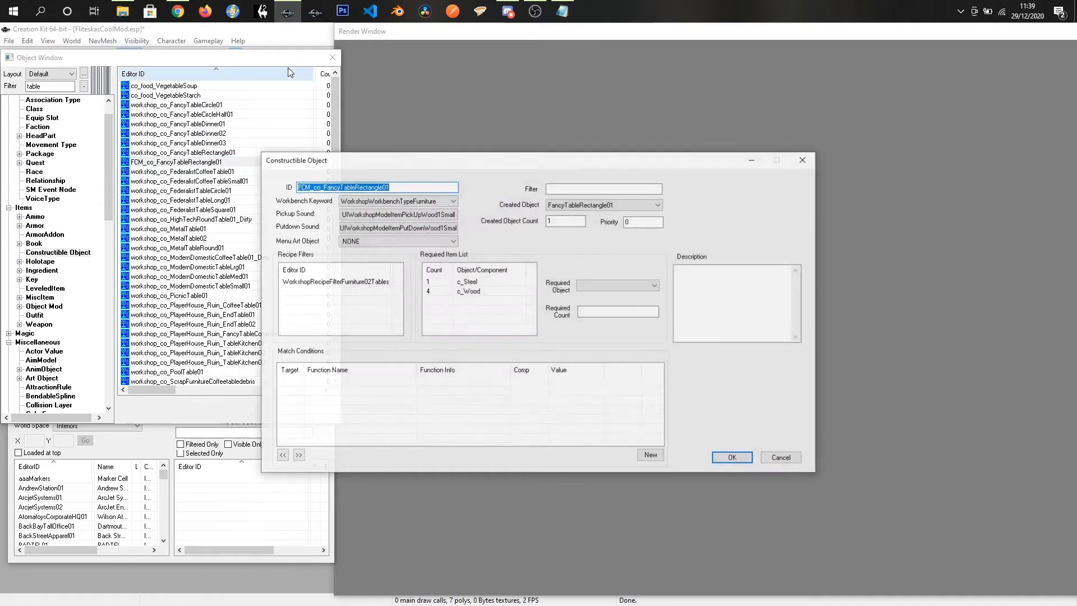
{"action": "left_click_drag", "start_coordinate": [355, 140], "coordinate": [386, 104]}
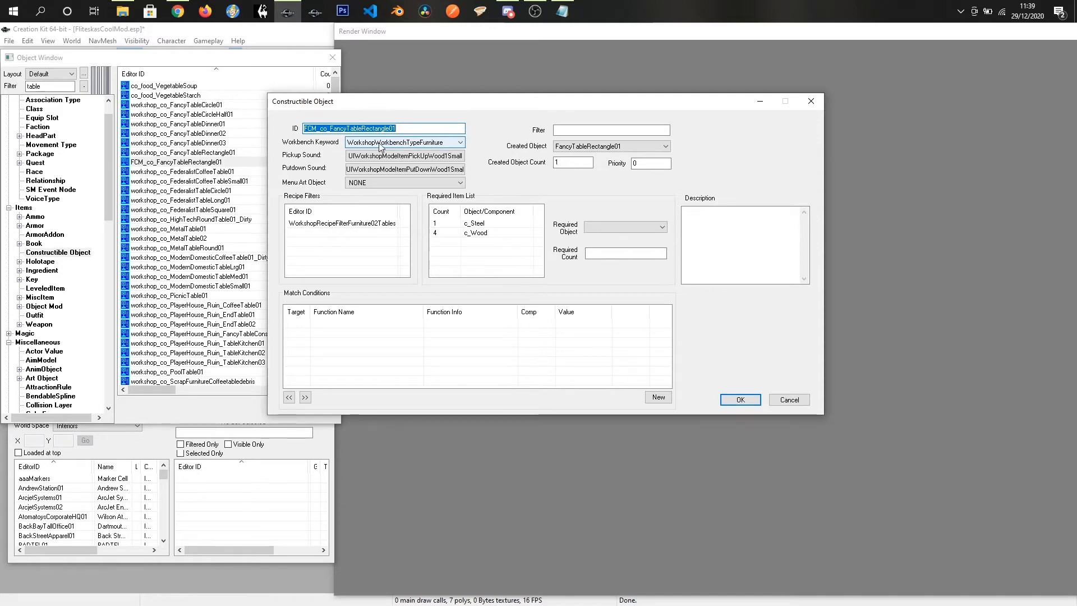
{"action": "left_click", "coordinate": [436, 144]}
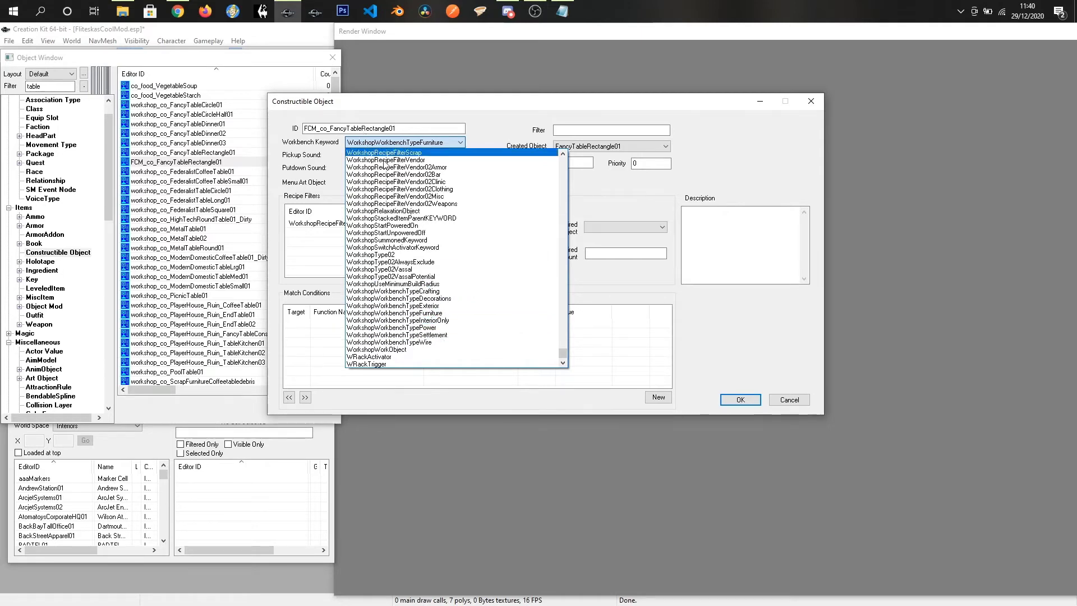
{"action": "left_click", "coordinate": [584, 268]}
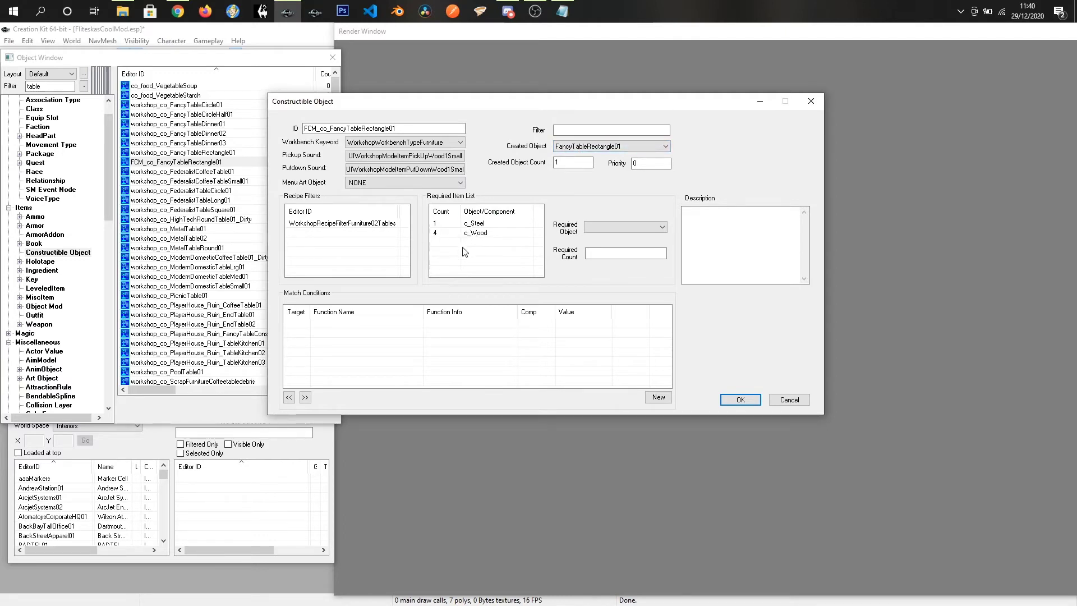
Set the recipe's Created Object to FCM_FancyTableRectangle01
{"action": "left_click", "coordinate": [583, 147]}
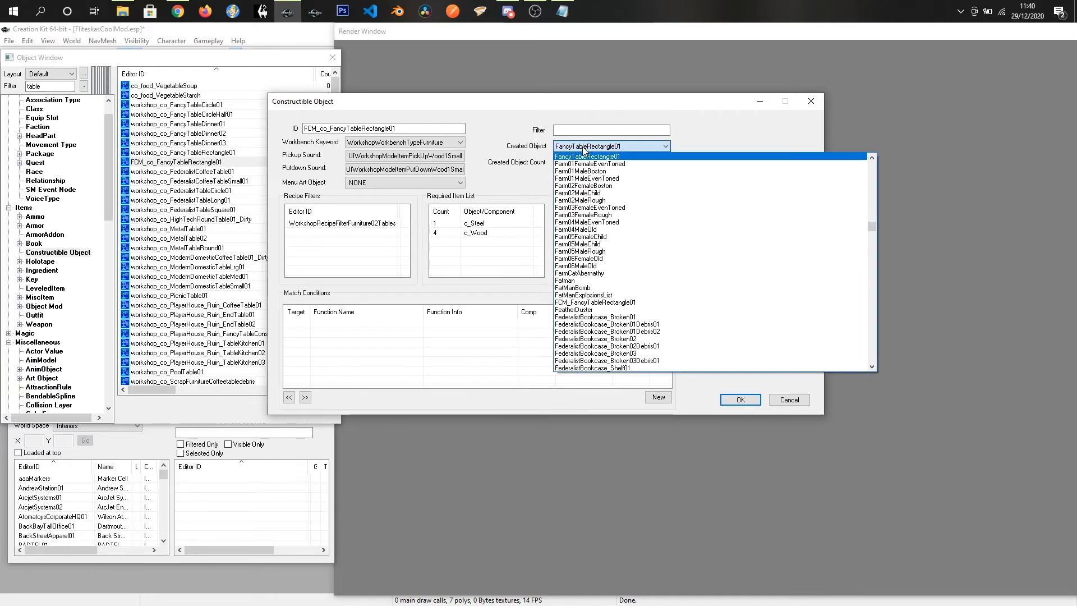
{"action": "left_click", "coordinate": [591, 303]}
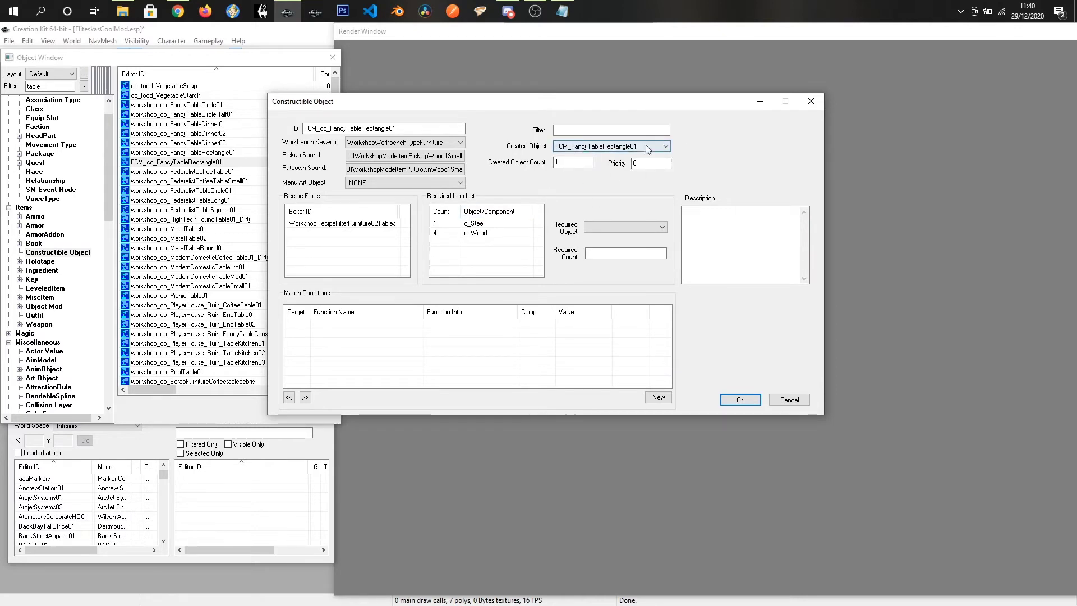
{"action": "left_click", "coordinate": [639, 163]}
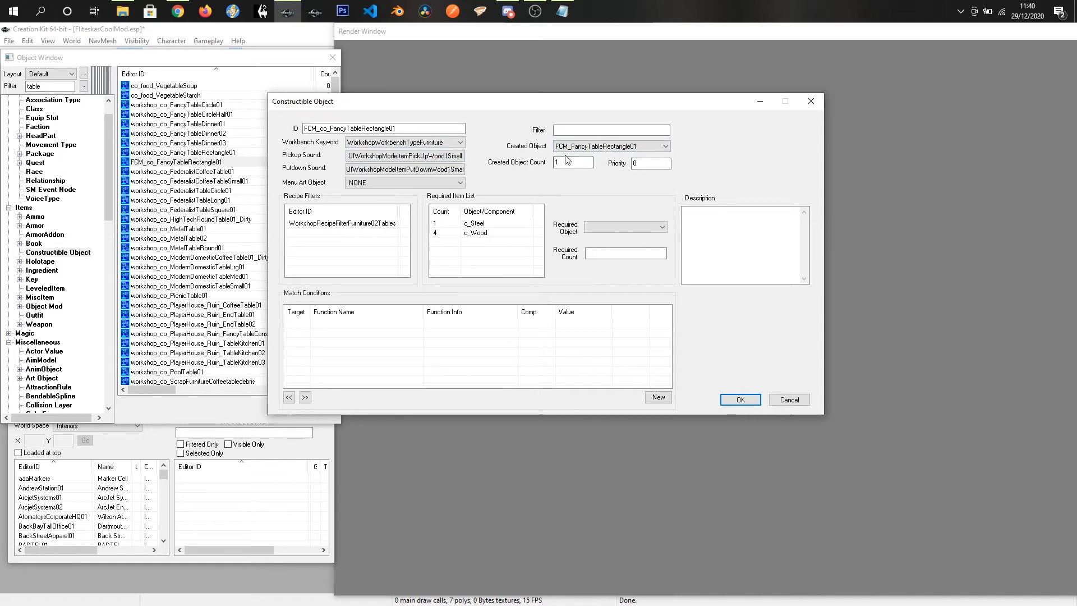
{"action": "left_click", "coordinate": [634, 148]}
Delete WorkshopRecipeFilterFurniture02Tables from Recipe Filters, leaving the list empty
{"action": "right_click", "coordinate": [352, 229]}
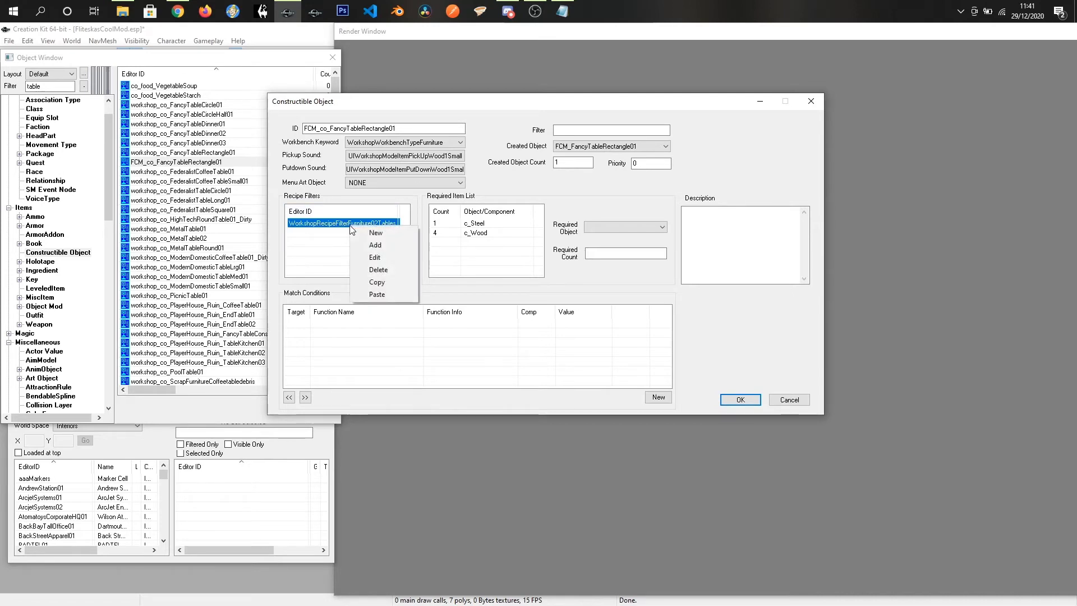
{"action": "left_click", "coordinate": [378, 270]}
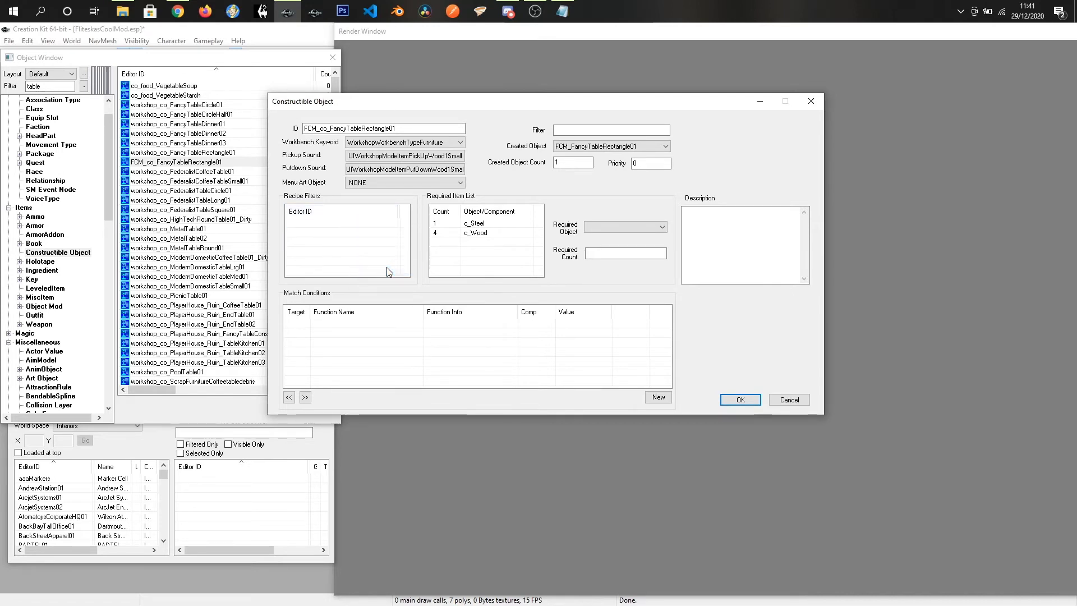
{"action": "right_click", "coordinate": [335, 235]}
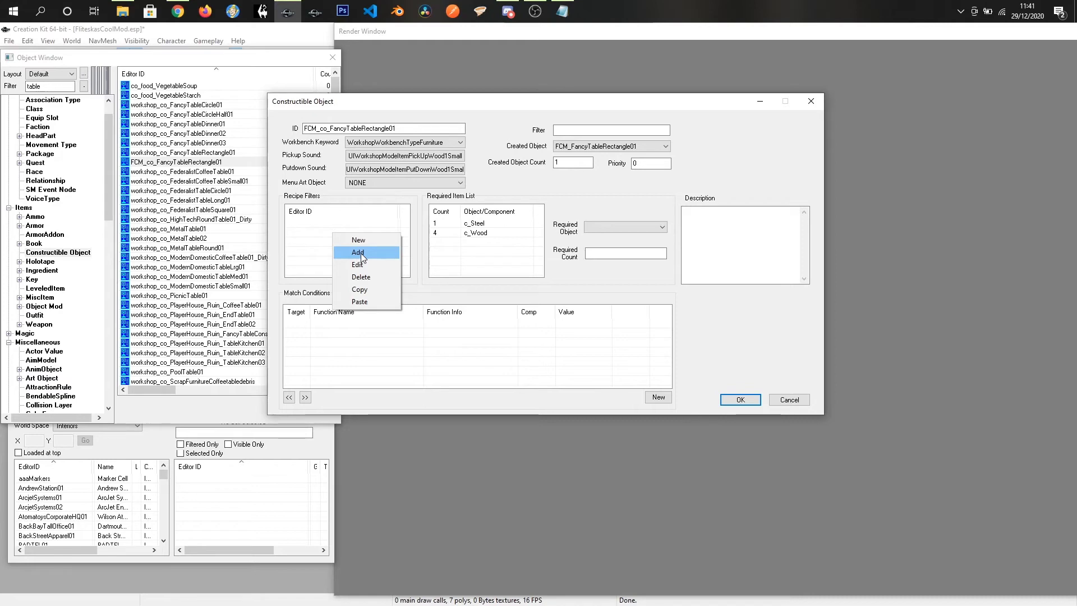
Add WorkshopRecipeFilterQuest as the recipe's filter keyword, found by filtering for workshop quest
{"action": "left_click", "coordinate": [362, 255]}
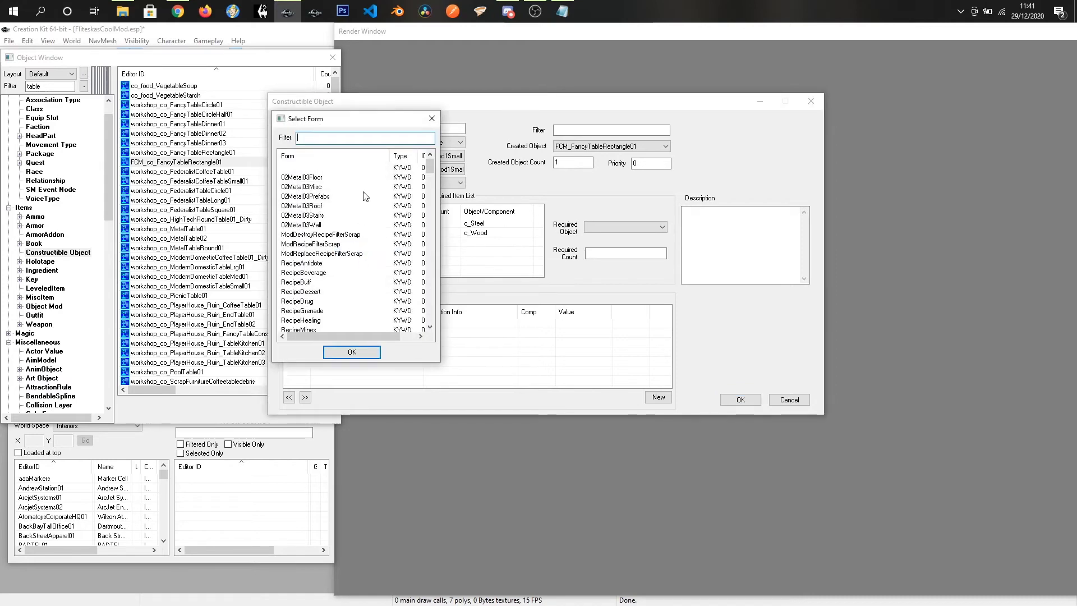
{"action": "type", "text": "workshop*"}
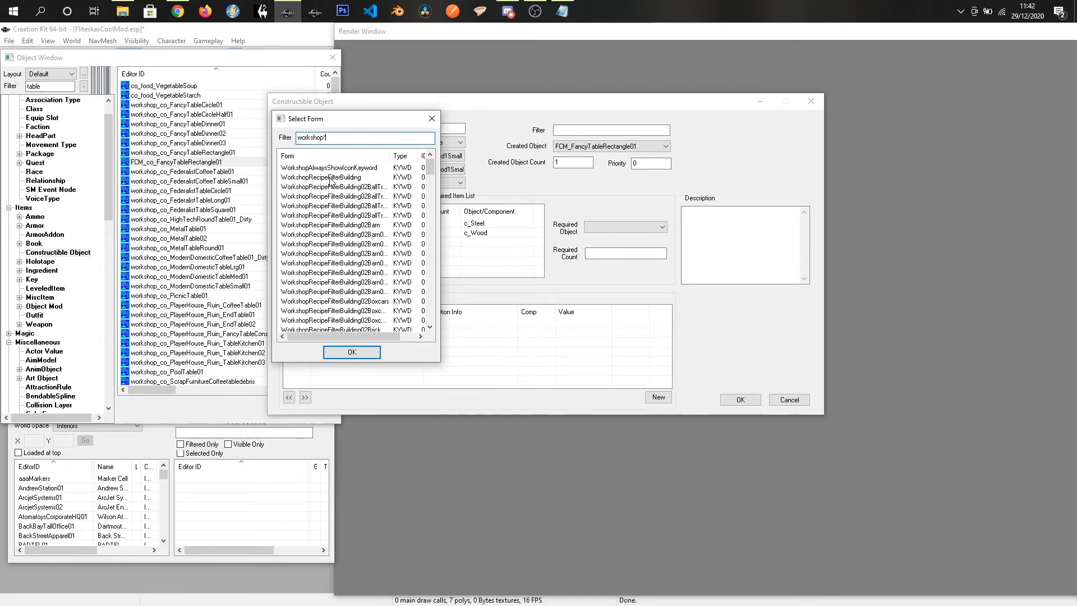
{"action": "type", "text": "quest"}
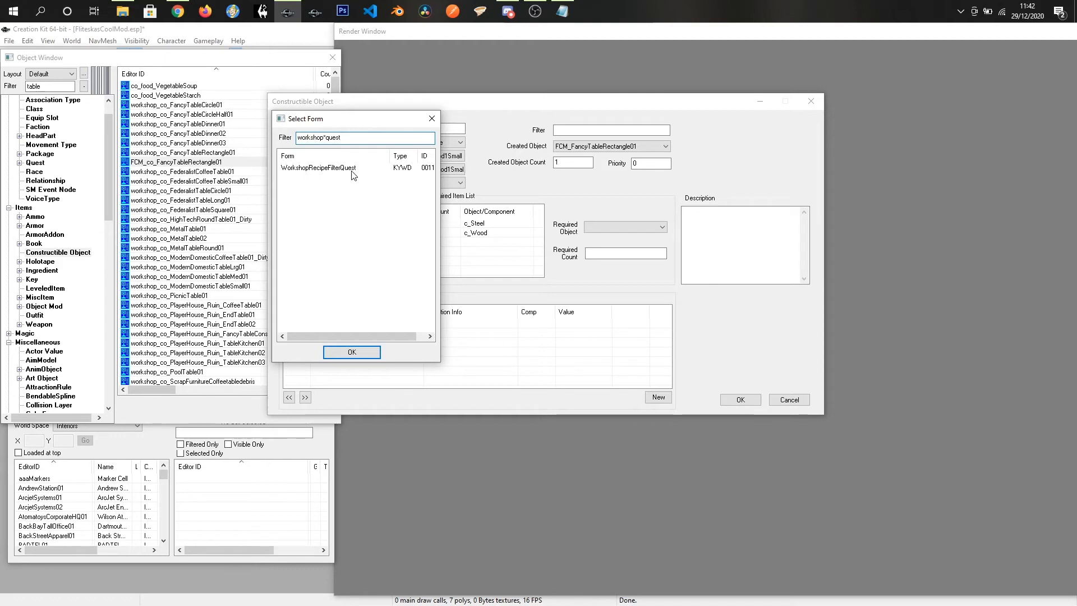
{"action": "left_click", "coordinate": [342, 168]}
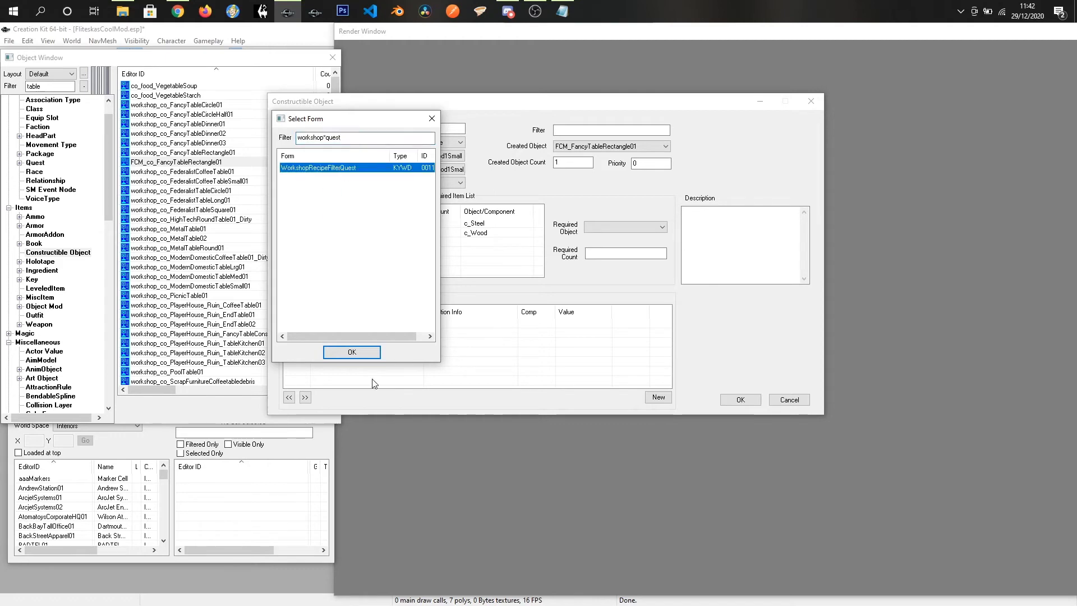
{"action": "left_click", "coordinate": [346, 351]}
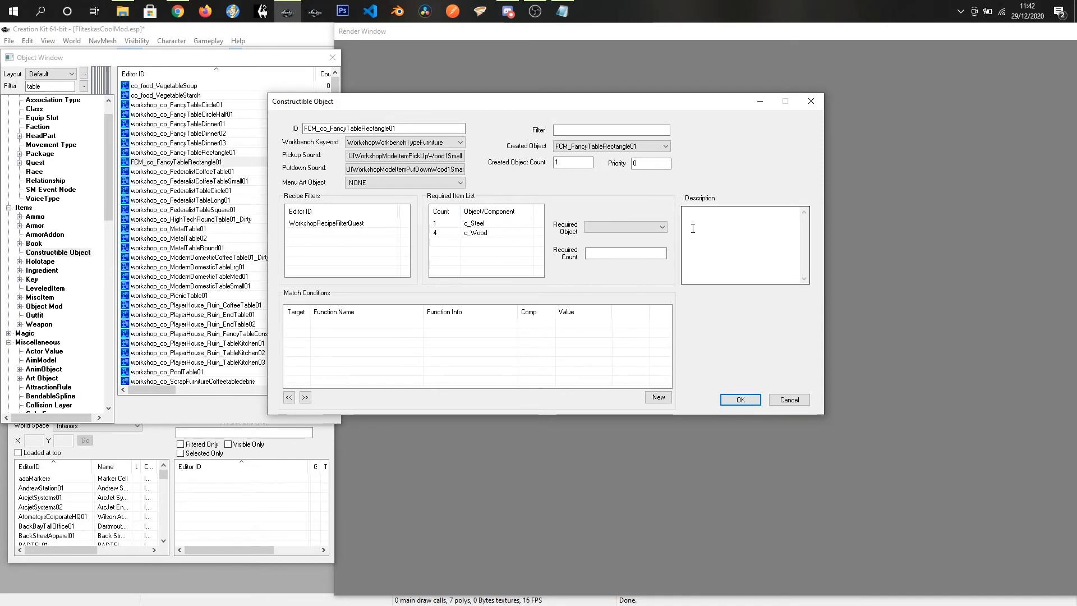
Change the c_Wood required count from 4 to 2, leaving 1 c_Steel and 2 c_Wood
{"action": "left_click", "coordinate": [471, 233]}
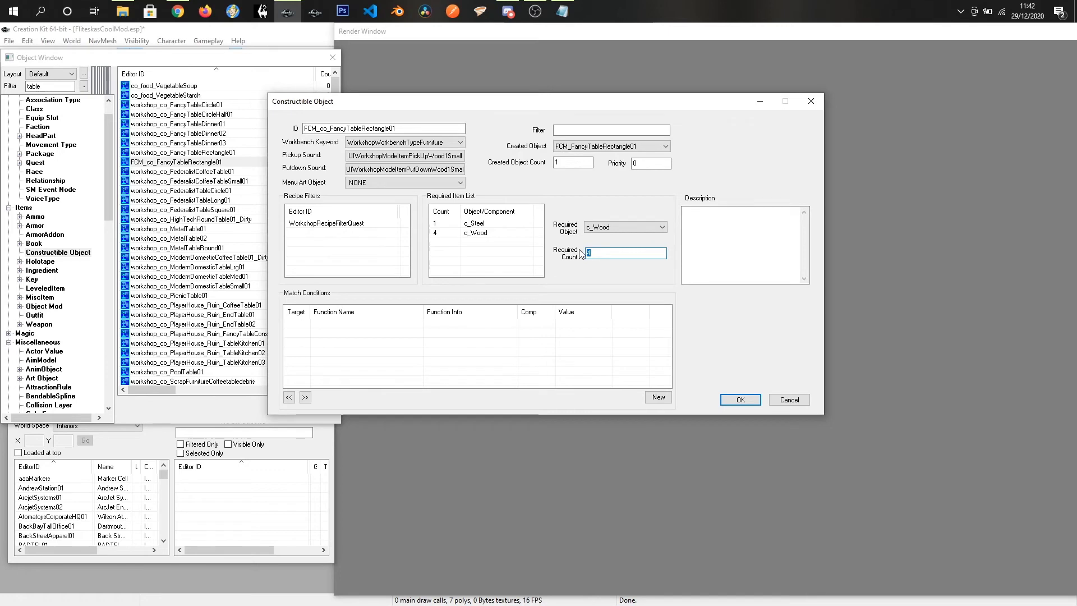
{"action": "type", "text": "2"}
{"action": "left_click", "coordinate": [470, 233]}
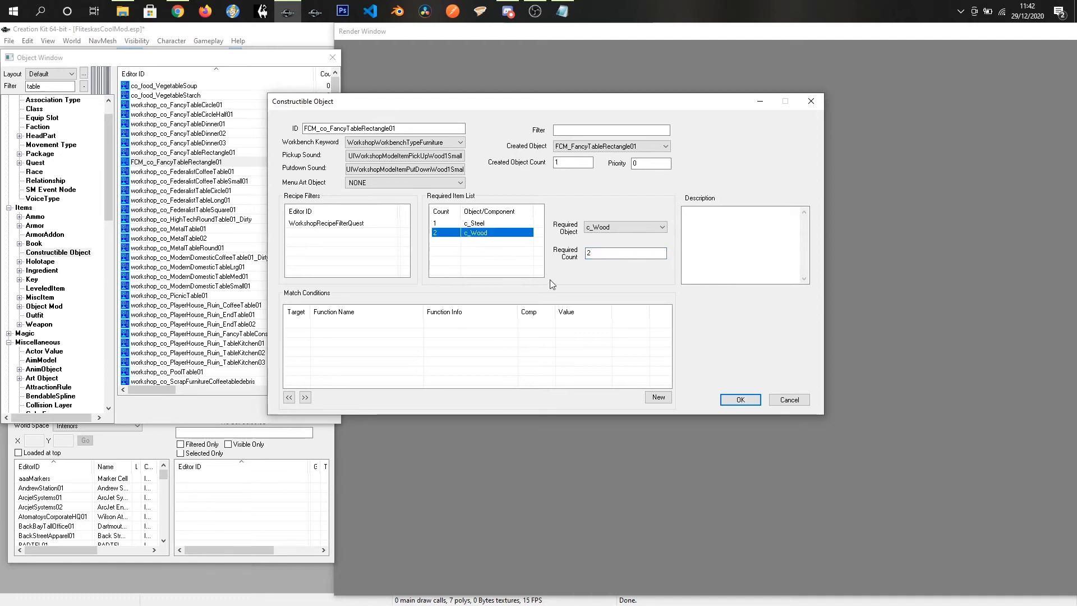
{"action": "left_click", "coordinate": [725, 245]}
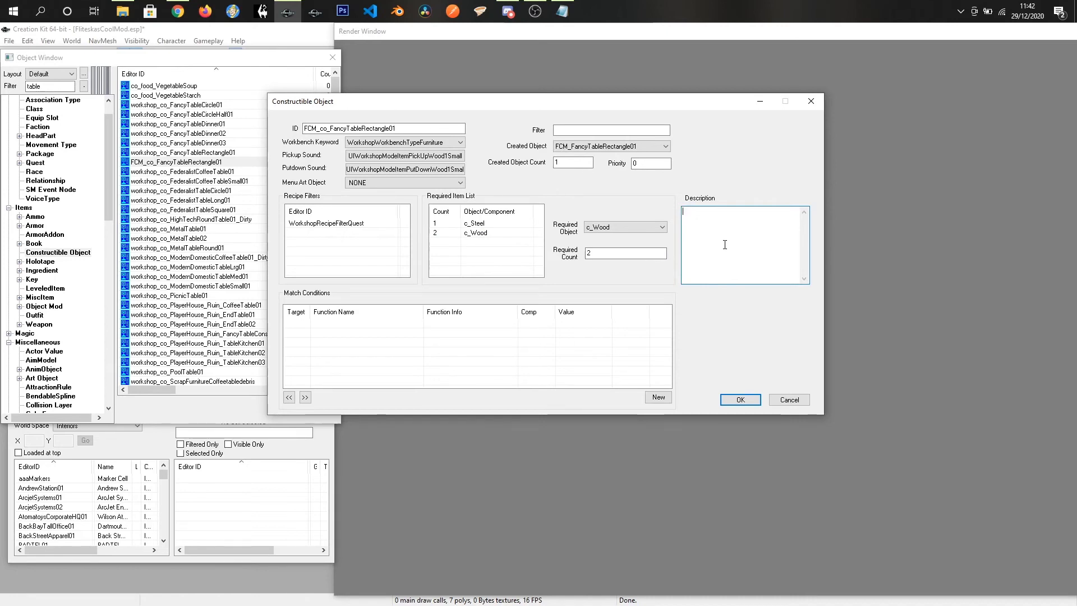
Enter a description crediting the table's author, ignore the spelling check, and save the recipe
{"action": "type", "text": "Table added by Fliteska"}
{"action": "left_click", "coordinate": [740, 400]}
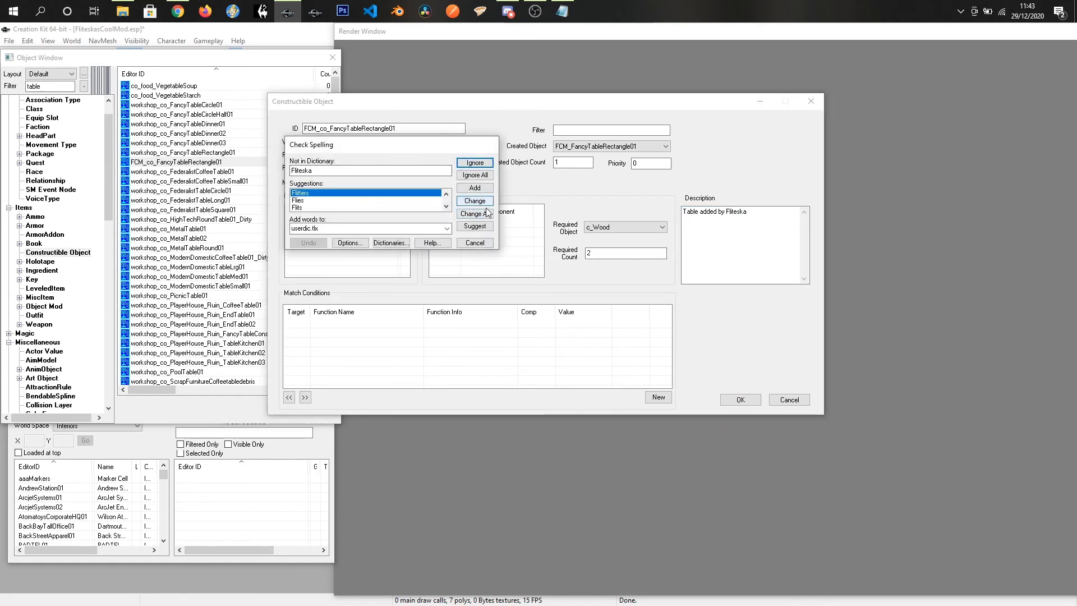
{"action": "left_click", "coordinate": [476, 177]}
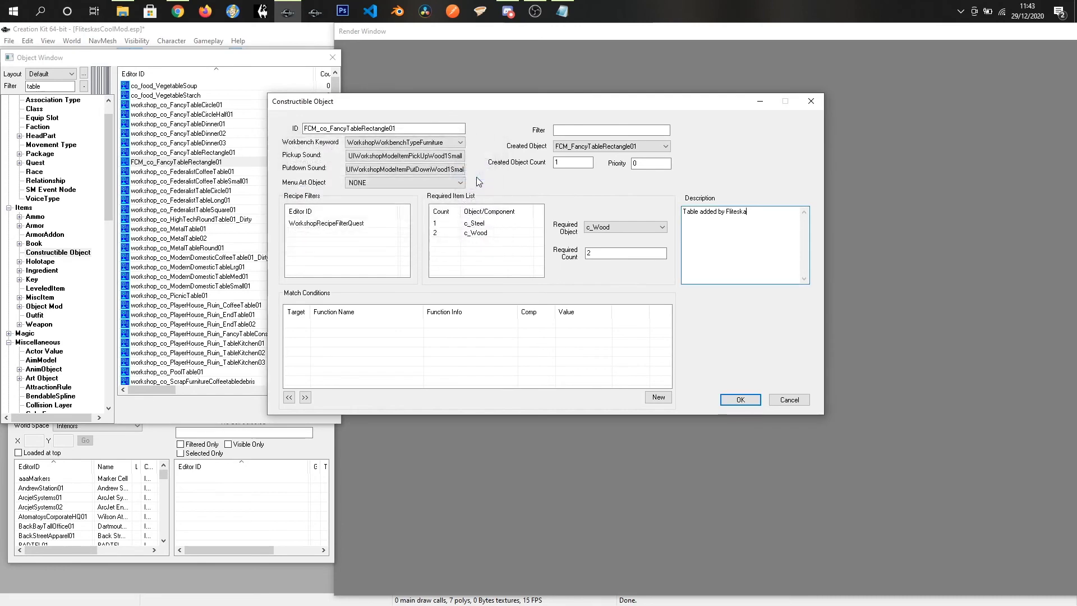
{"action": "left_click", "coordinate": [738, 400]}
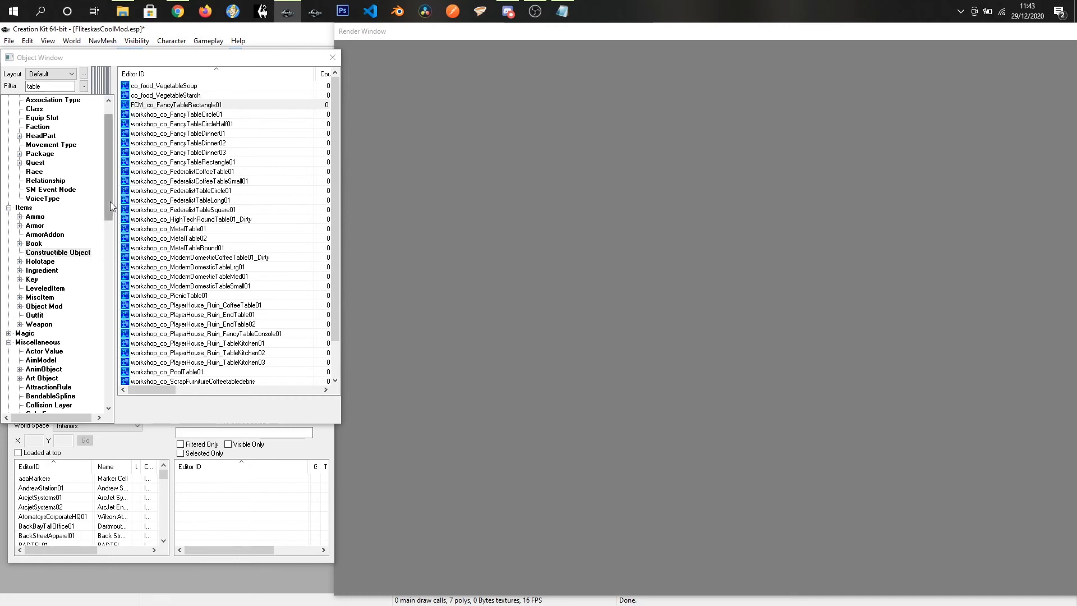
Filter the Object Window for fcm and open FCM_FancyTableRectangle01 from the Static objects
{"action": "double_click", "coordinate": [46, 86]}
{"action": "type", "text": "fcm"}
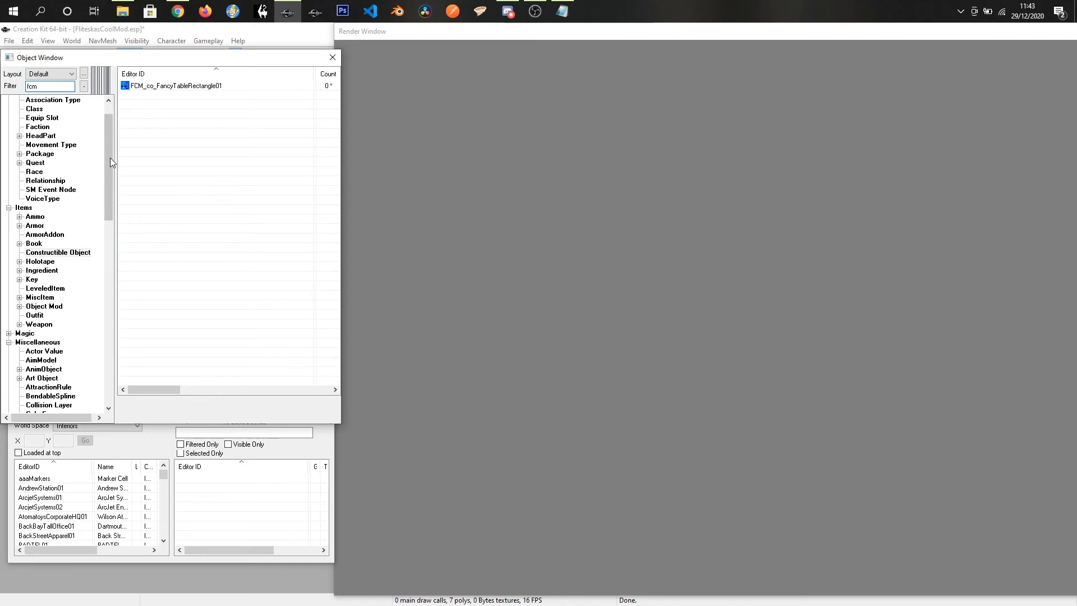
{"action": "left_click_drag", "start_coordinate": [109, 158], "coordinate": [100, 384]}
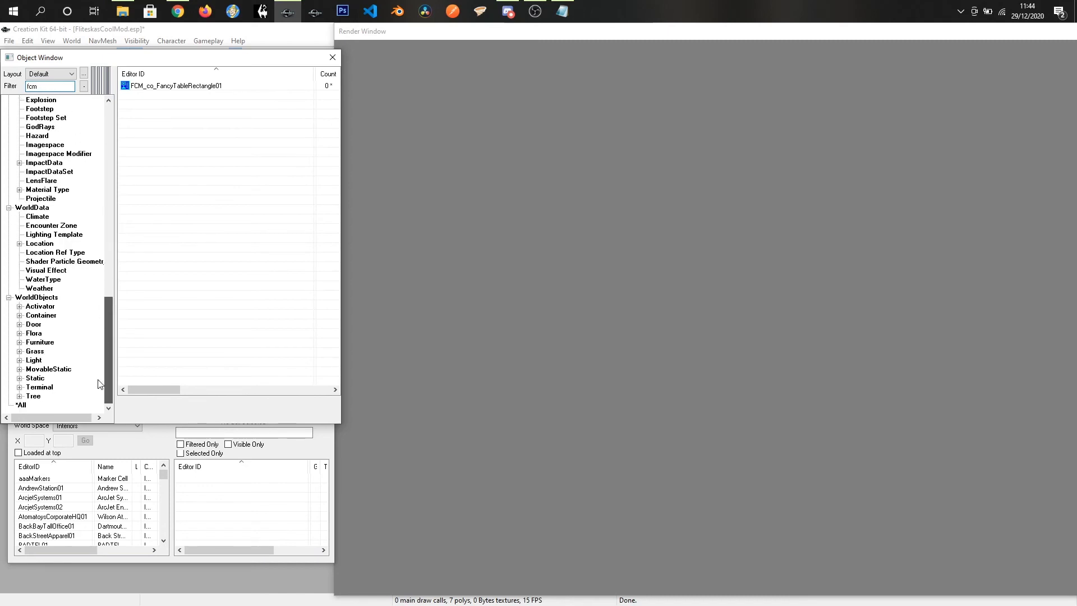
{"action": "left_click", "coordinate": [35, 378]}
{"action": "right_click", "coordinate": [174, 91]}
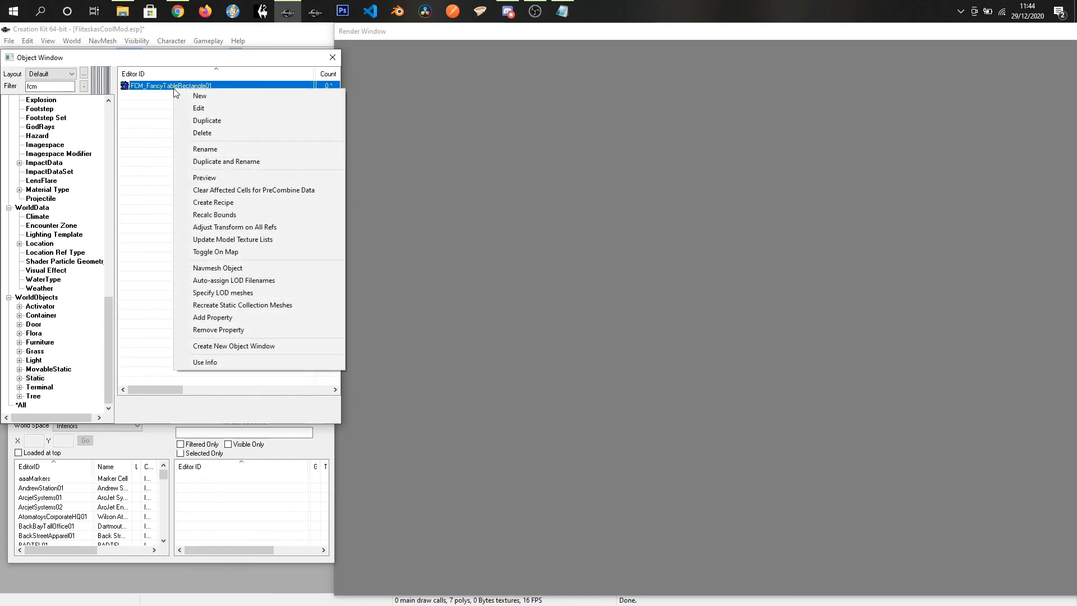
{"action": "left_click", "coordinate": [199, 110]}
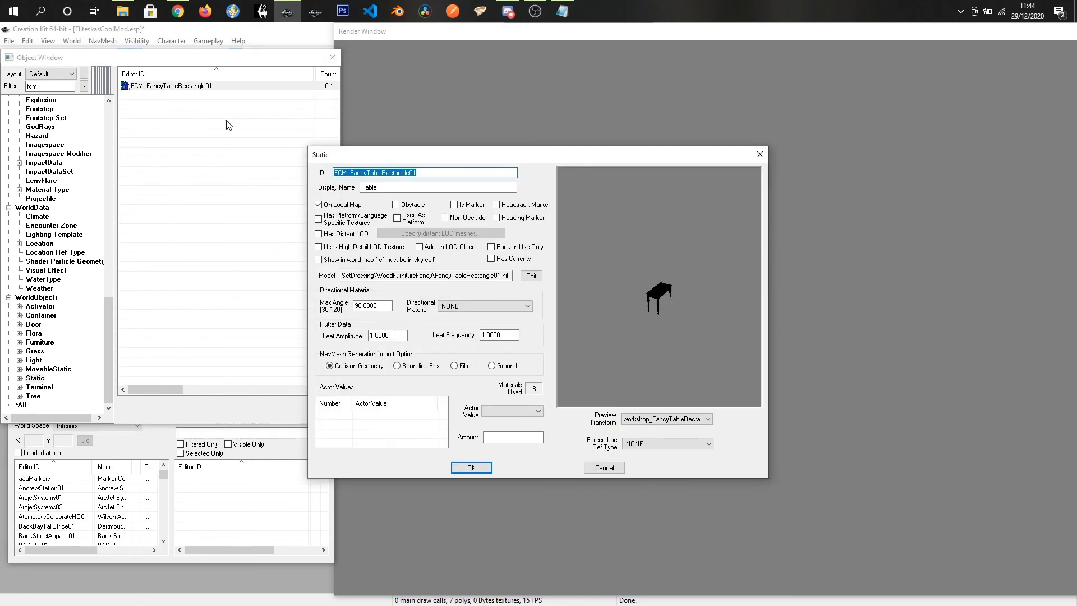
Replace the display name 'Table' with the author's personal table name and confirm
{"action": "left_click", "coordinate": [373, 187]}
{"action": "double_click", "coordinate": [369, 187]}
{"action": "left_click", "coordinate": [359, 188]}
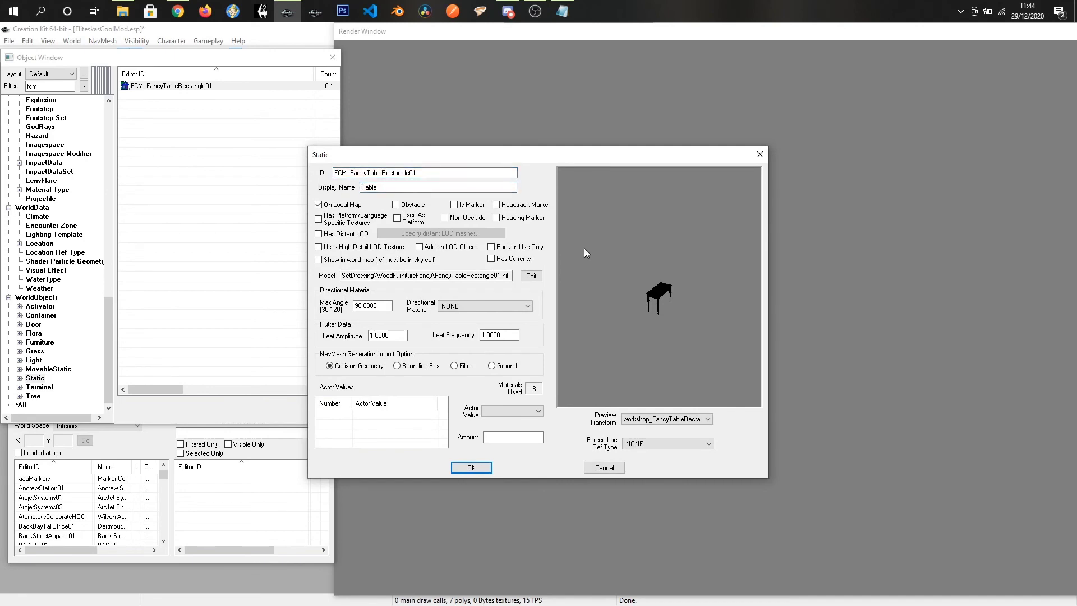
{"action": "double_click", "coordinate": [382, 189]}
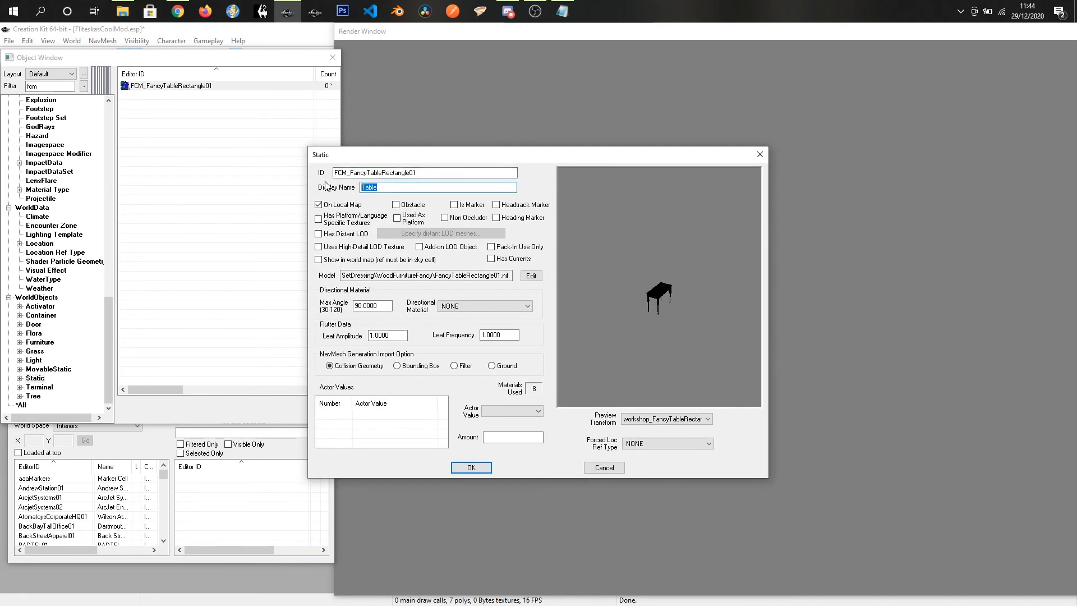
{"action": "type", "text": "Fliteska's Personal"}
{"action": "left_click", "coordinate": [471, 468]}
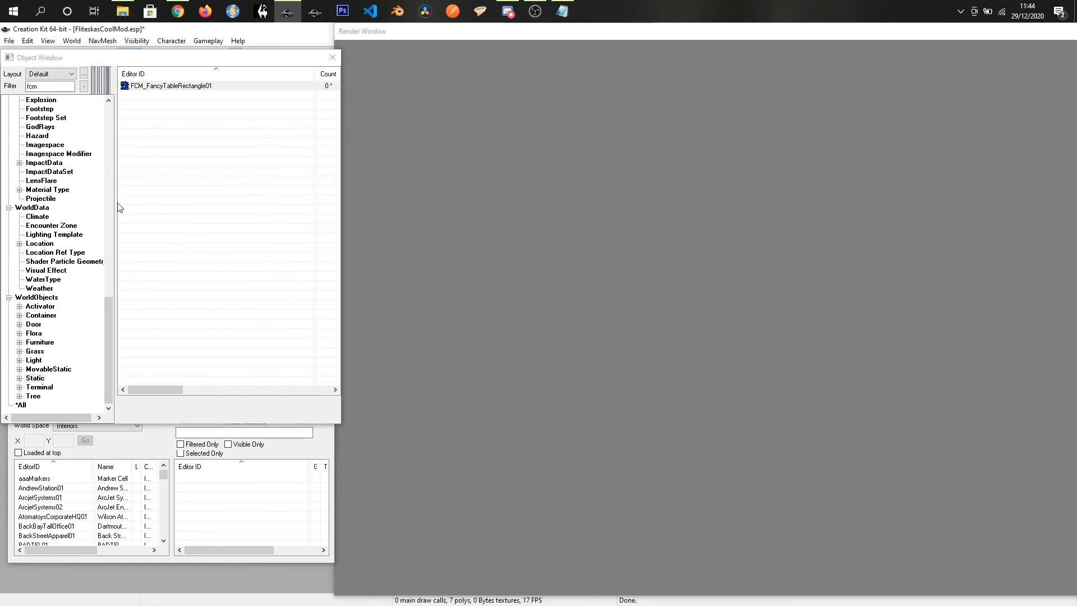
Save the mod plugin from the File menu
{"action": "left_click", "coordinate": [9, 41]}
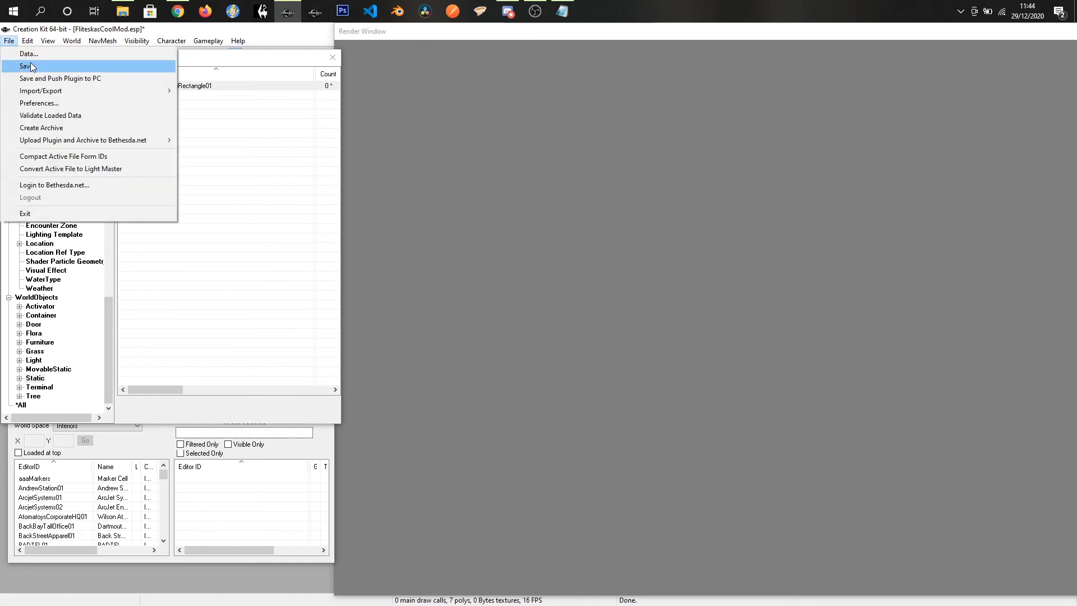
{"action": "left_click", "coordinate": [26, 66]}
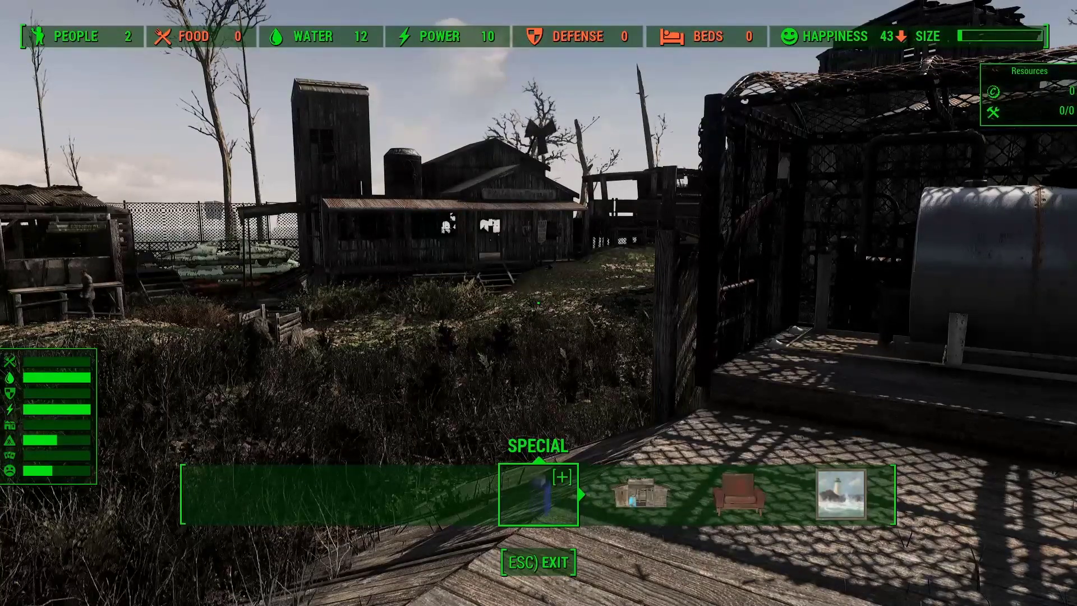
{"action": "key", "text": "Return"}
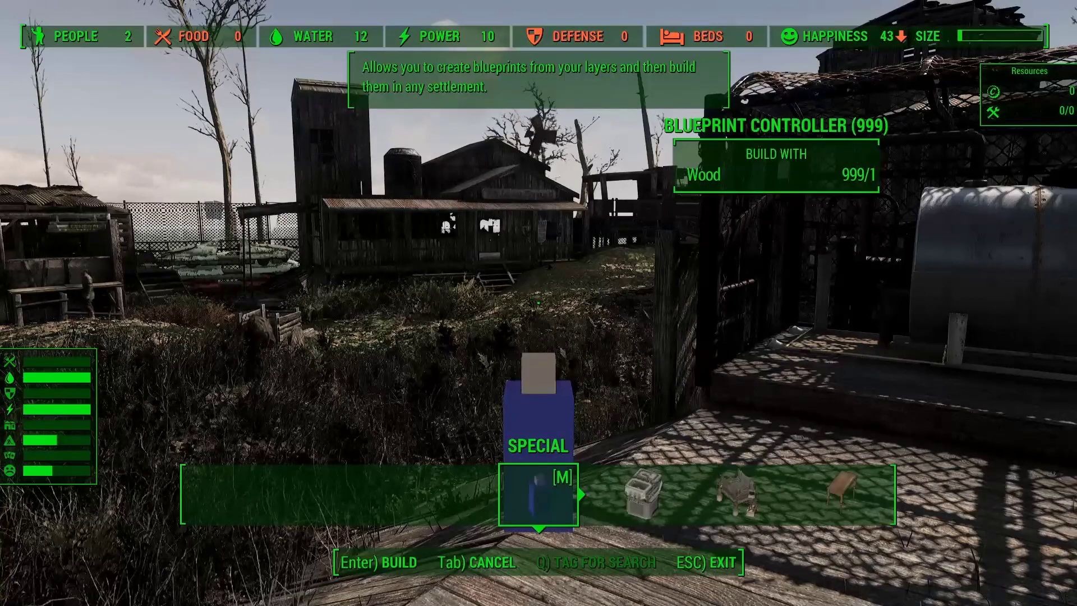
{"action": "key", "text": "Right"}
{"action": "key", "text": "Right"}
{"action": "key", "text": "Right"}
{"action": "key", "text": "Right"}
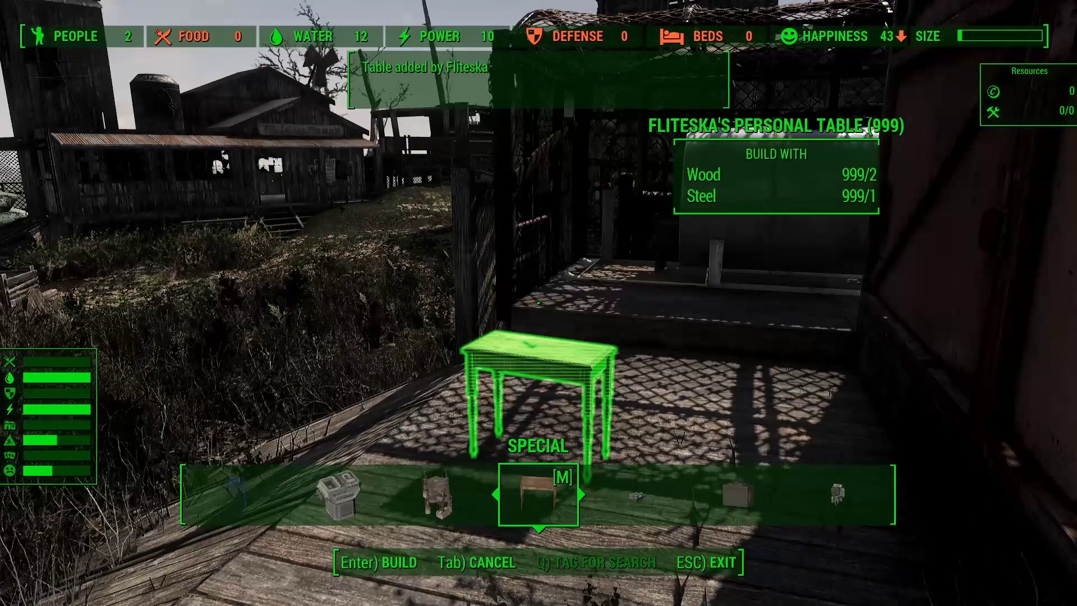
{"action": "key", "text": "Return"}
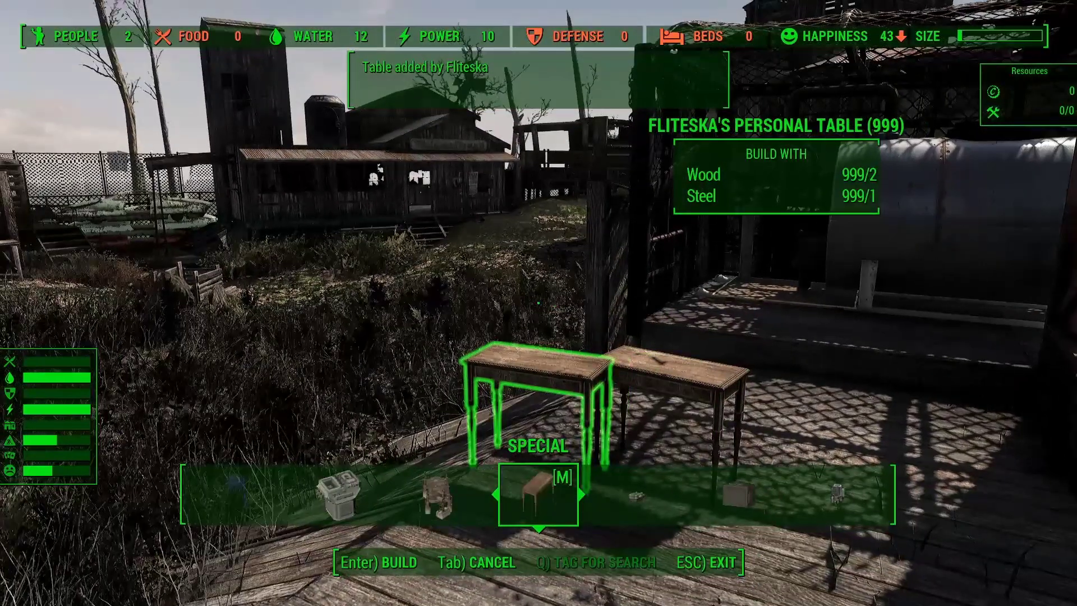
{"action": "key", "text": "Tab"}
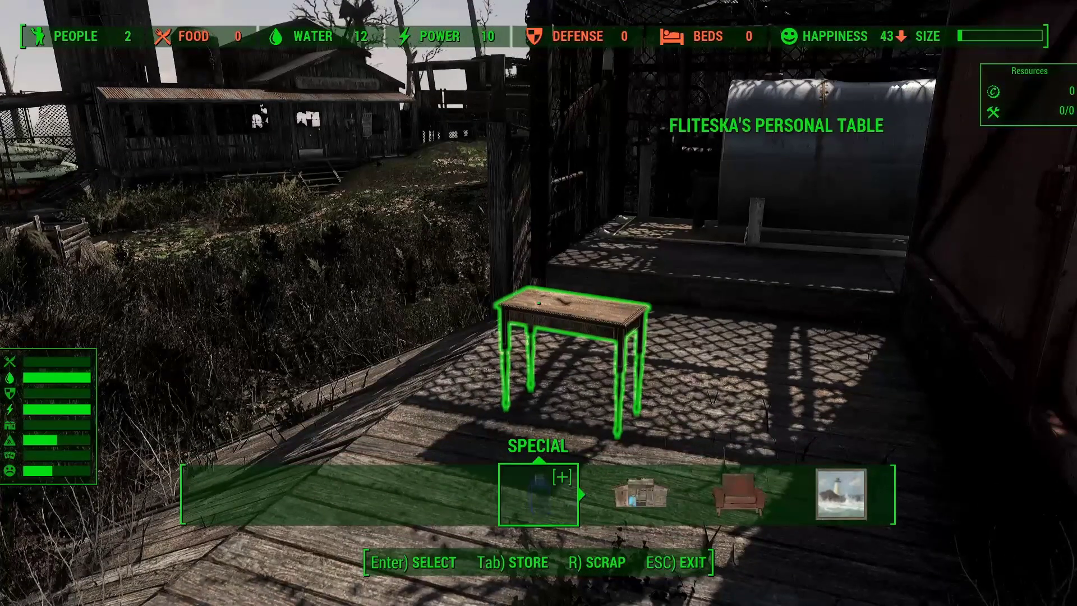
{"action": "key", "text": "r"}
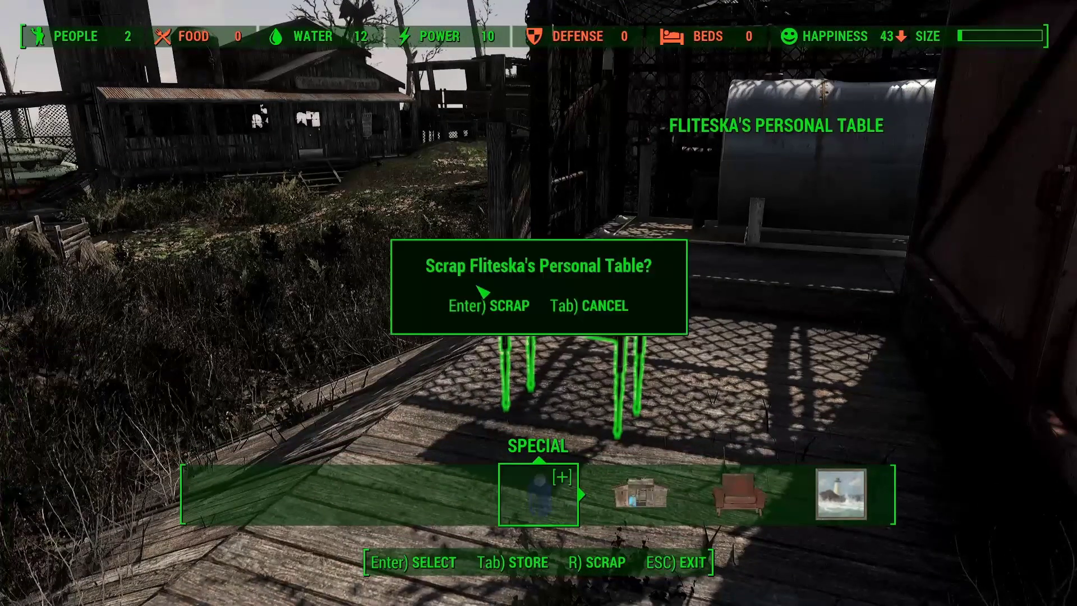
{"action": "left_click", "coordinate": [500, 310]}
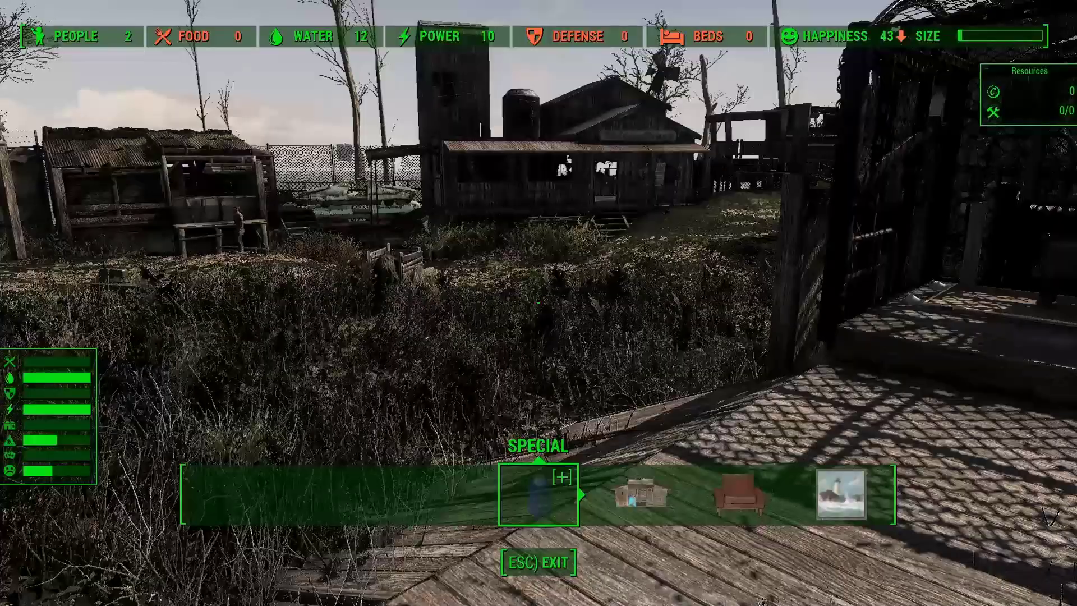